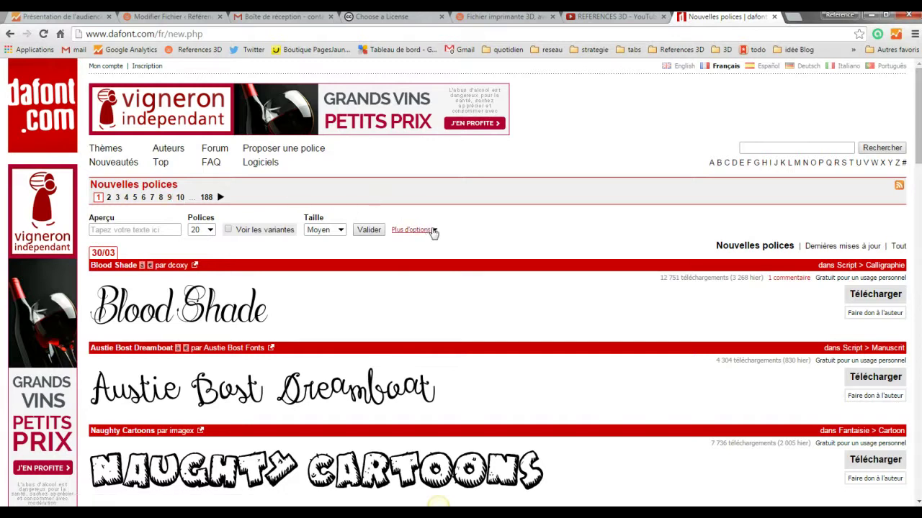
Go to dafont's Thèmes page listing the font categories
{"action": "scroll", "coordinate": [288, 202], "scroll_direction": "down", "scroll_amount": 1}
{"action": "scroll", "coordinate": [144, 148], "scroll_direction": "up", "scroll_amount": 1}
{"action": "left_click", "coordinate": [120, 149]}
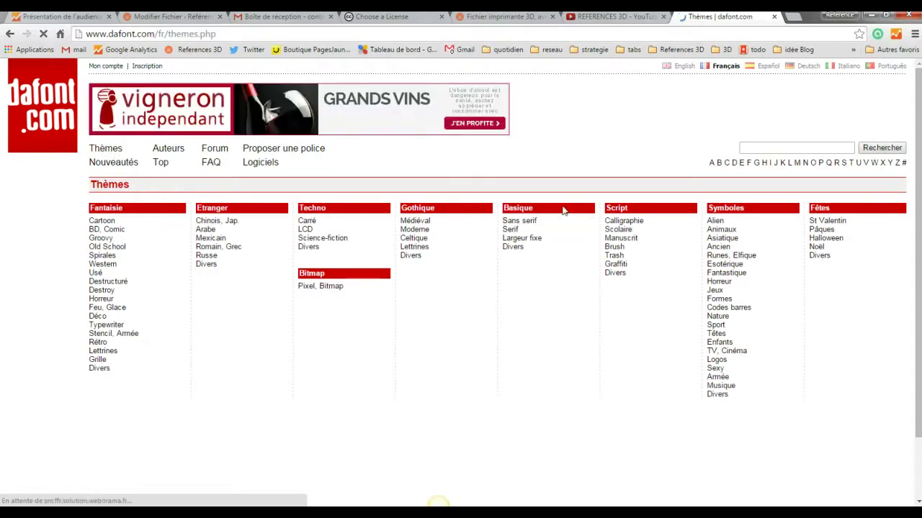
Open the Logos theme under Symboles and scroll down its font list
{"action": "left_click", "coordinate": [720, 360]}
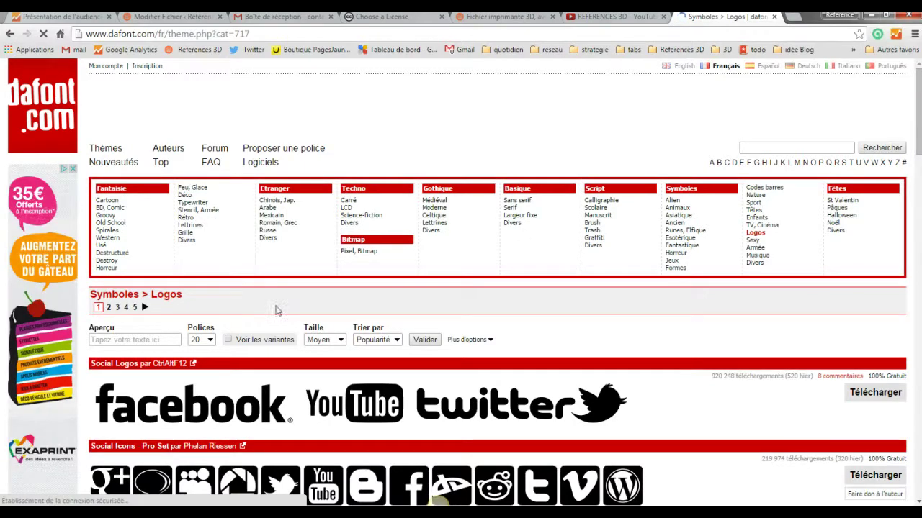
{"action": "scroll", "coordinate": [275, 309], "scroll_direction": "down", "scroll_amount": 5}
{"action": "scroll", "coordinate": [556, 252], "scroll_direction": "down", "scroll_amount": 1}
{"action": "scroll", "coordinate": [648, 144], "scroll_direction": "down", "scroll_amount": 3}
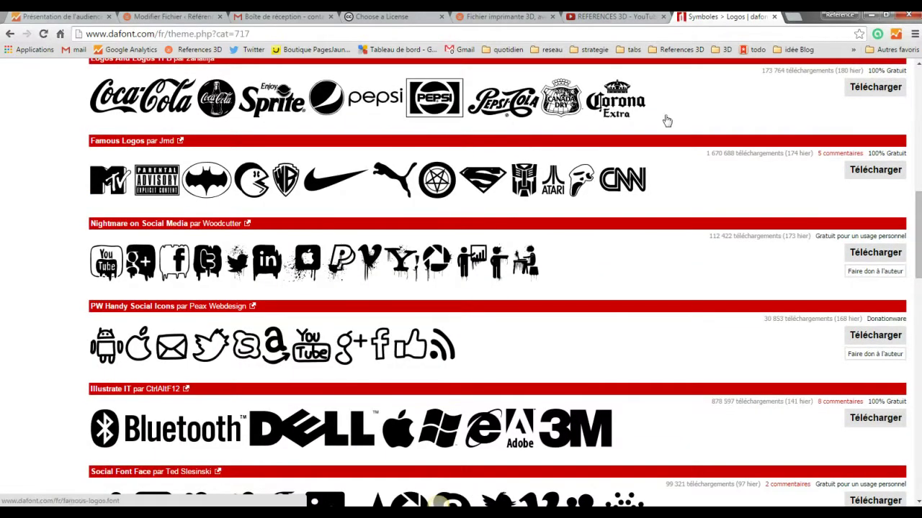
{"action": "scroll", "coordinate": [612, 278], "scroll_direction": "down", "scroll_amount": 5}
{"action": "scroll", "coordinate": [613, 278], "scroll_direction": "down", "scroll_amount": 1}
{"action": "scroll", "coordinate": [218, 288], "scroll_direction": "down", "scroll_amount": 5}
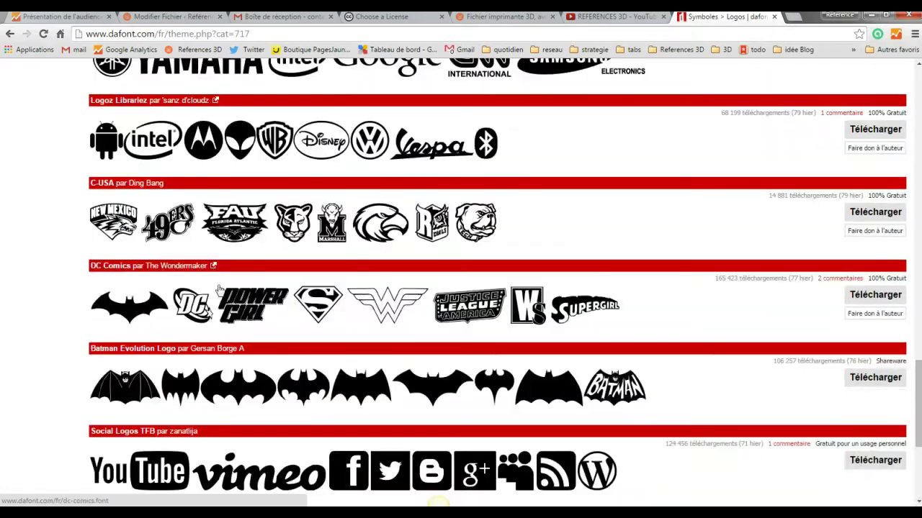
{"action": "scroll", "coordinate": [219, 288], "scroll_direction": "down", "scroll_amount": 4}
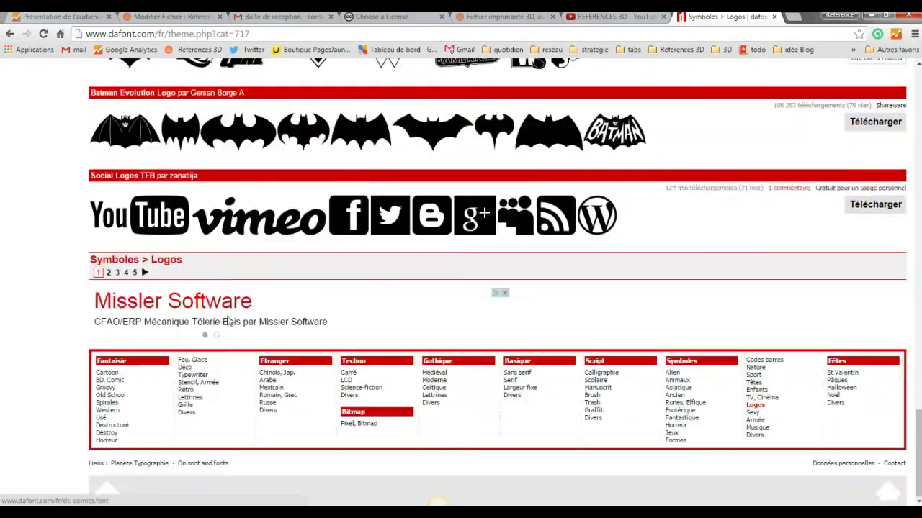
Go to page 3 of the Logos fonts and find the Logocarsbats TFB row
{"action": "left_click", "coordinate": [118, 273]}
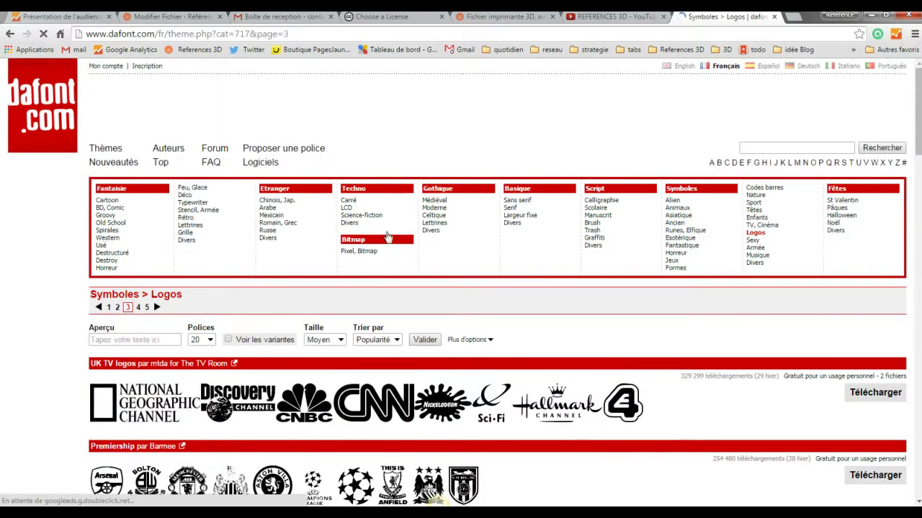
{"action": "scroll", "coordinate": [375, 252], "scroll_direction": "down", "scroll_amount": 5}
{"action": "scroll", "coordinate": [374, 255], "scroll_direction": "down", "scroll_amount": 2}
{"action": "scroll", "coordinate": [374, 255], "scroll_direction": "down", "scroll_amount": 1}
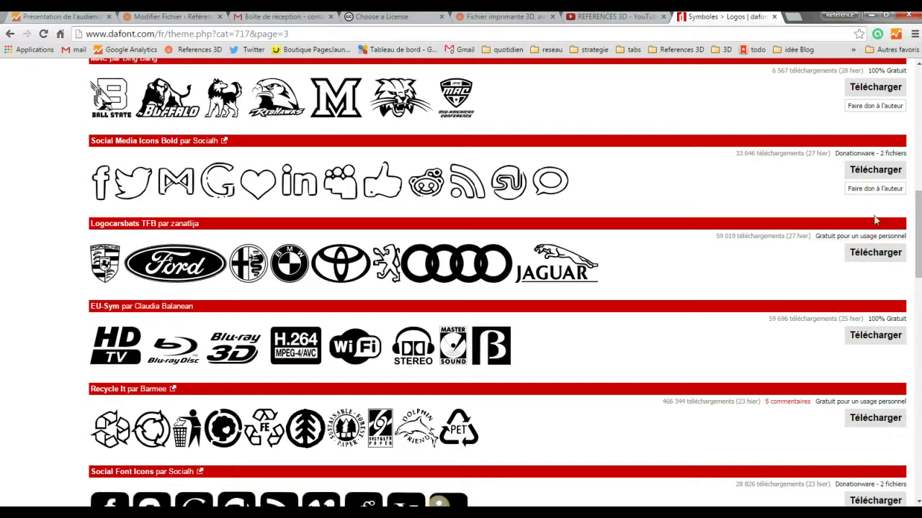
{"action": "scroll", "coordinate": [848, 362], "scroll_direction": "down", "scroll_amount": 1}
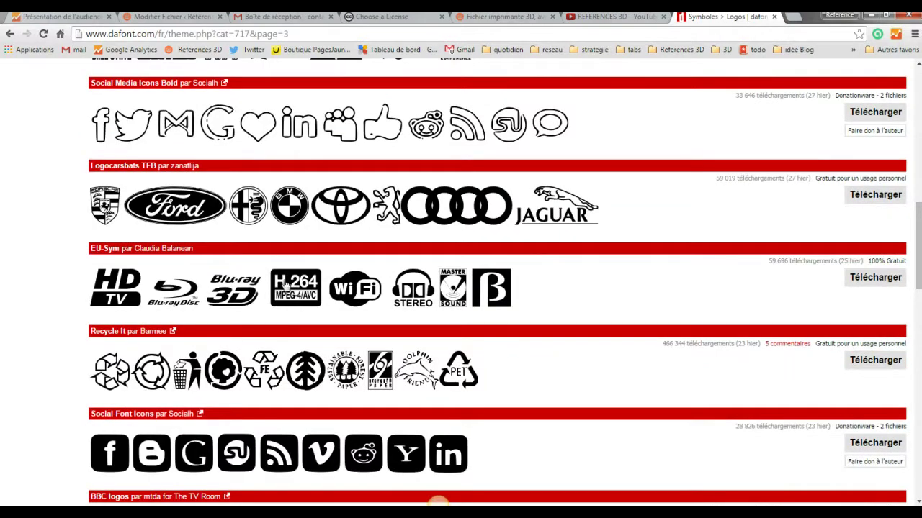
{"action": "scroll", "coordinate": [122, 266], "scroll_direction": "down", "scroll_amount": 1}
{"action": "scroll", "coordinate": [216, 302], "scroll_direction": "down", "scroll_amount": 2}
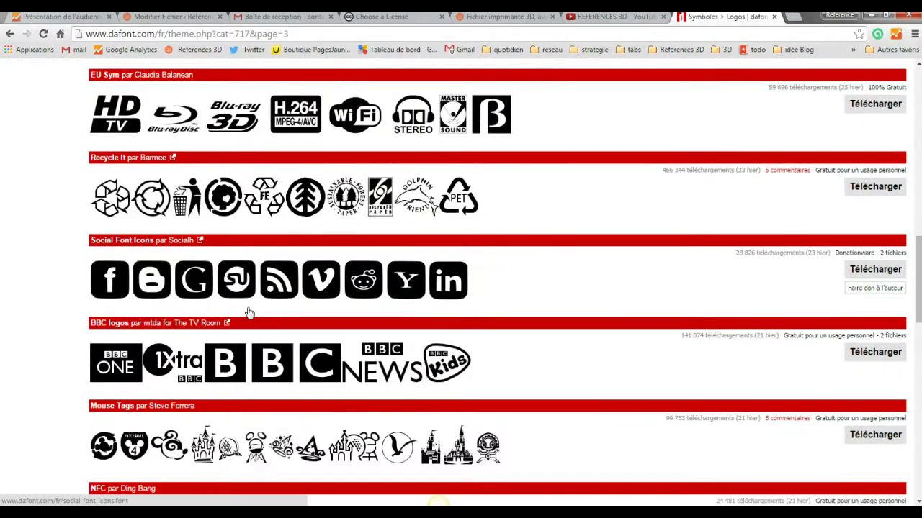
{"action": "scroll", "coordinate": [684, 266], "scroll_direction": "up", "scroll_amount": 3}
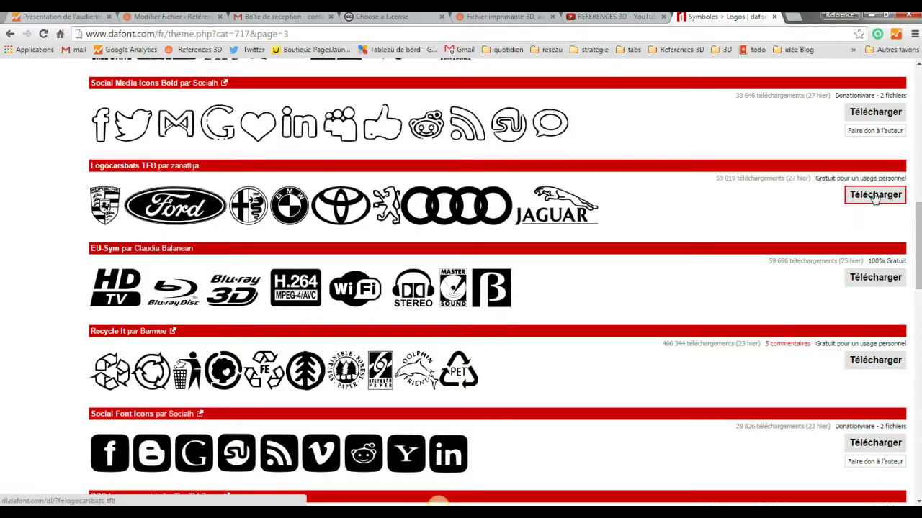
Download Logocarsbats TFB, open its zip and select the logocarsbats tfb font file
{"action": "left_click", "coordinate": [876, 199]}
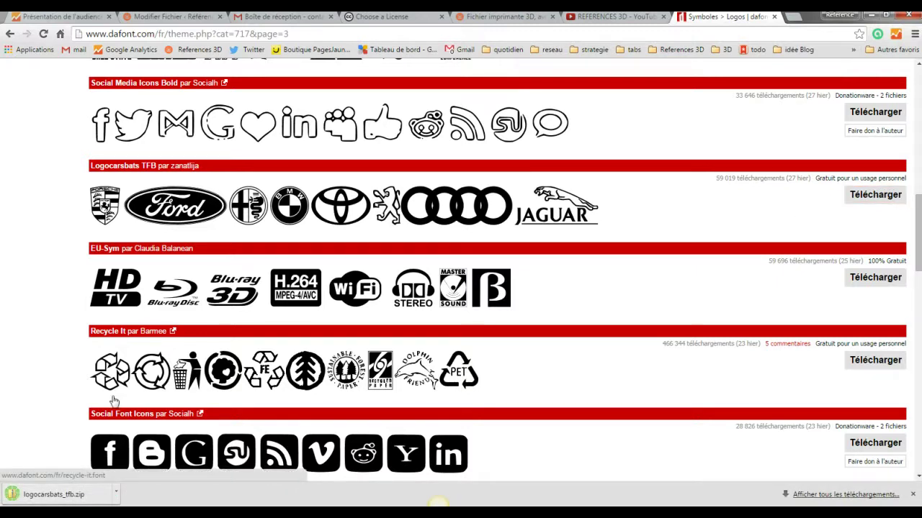
{"action": "left_click", "coordinate": [59, 499]}
{"action": "mouse_move", "coordinate": [256, 288]}
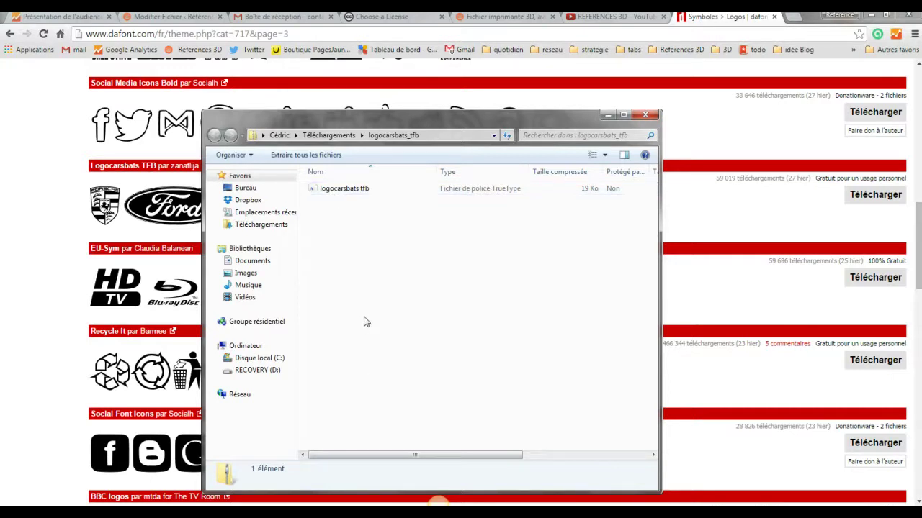
{"action": "left_click", "coordinate": [313, 191]}
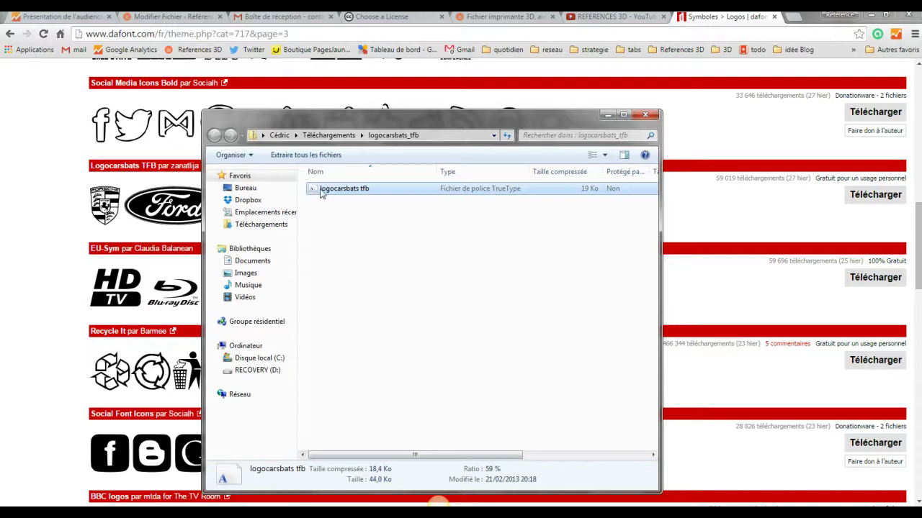
Preview the logocarsbats tfb font, decline replacing it, and copy the file to the desktop
{"action": "double_click", "coordinate": [333, 190]}
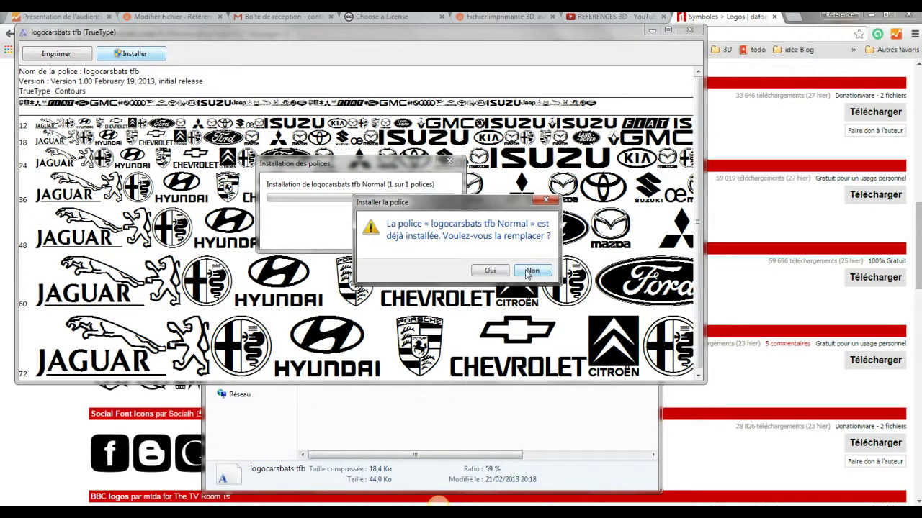
{"action": "left_click", "coordinate": [492, 272]}
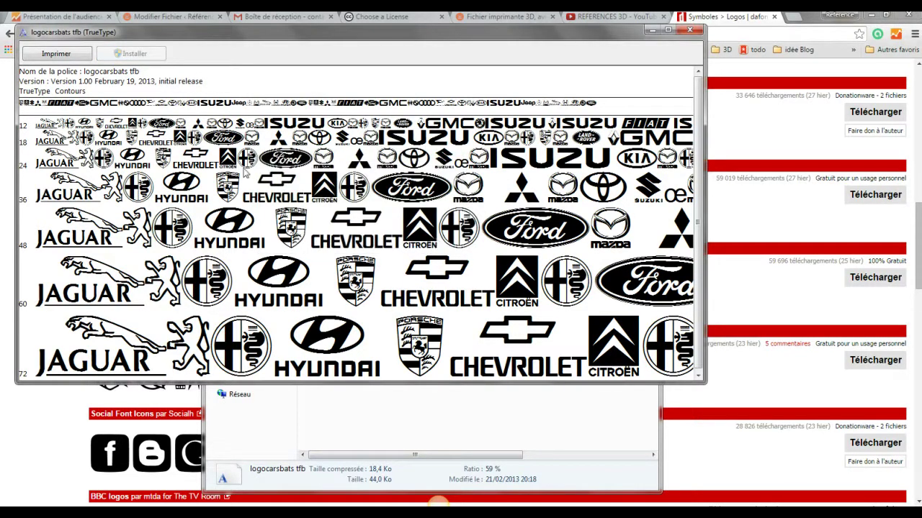
{"action": "left_click", "coordinate": [691, 32]}
{"action": "left_click_drag", "start_coordinate": [358, 193], "coordinate": [252, 191]}
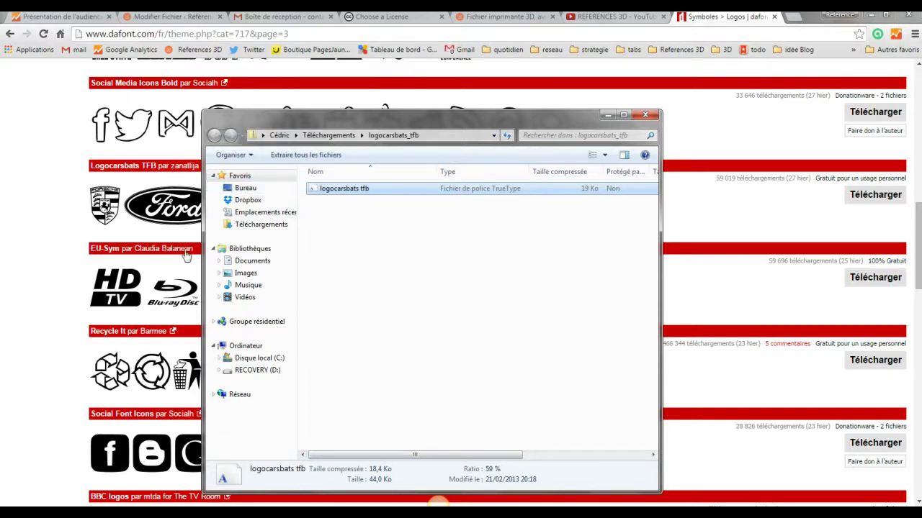
{"action": "left_click", "coordinate": [647, 115]}
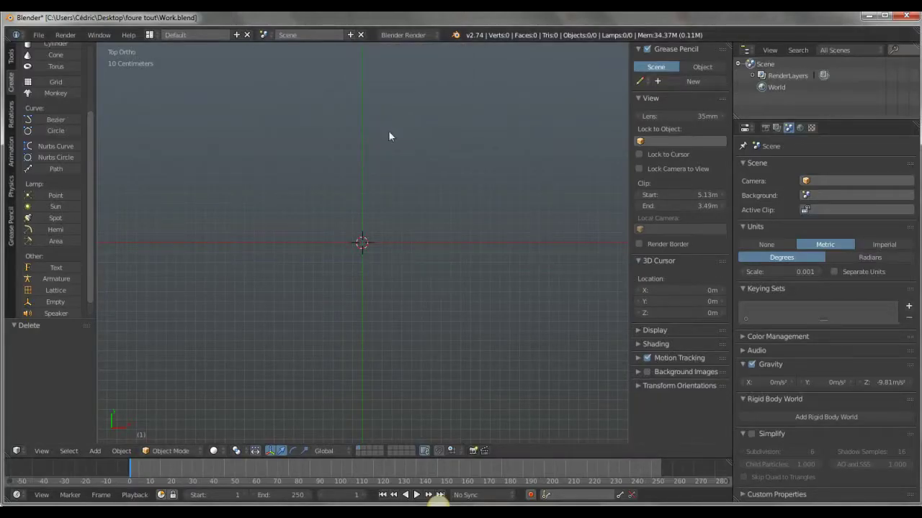
Add a text object and delete its default word 'Text' in Edit Mode
{"action": "scroll", "coordinate": [72, 199], "scroll_direction": "up", "scroll_amount": 3}
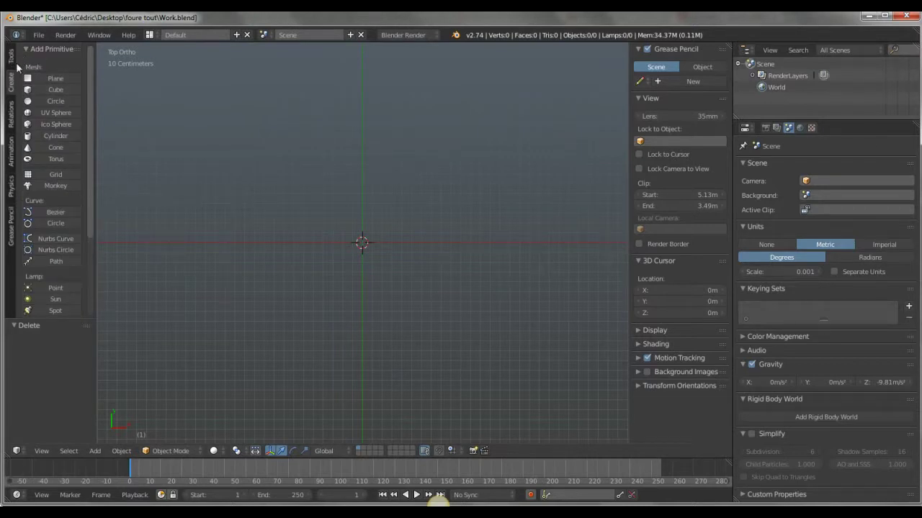
{"action": "scroll", "coordinate": [43, 158], "scroll_direction": "down", "scroll_amount": 4}
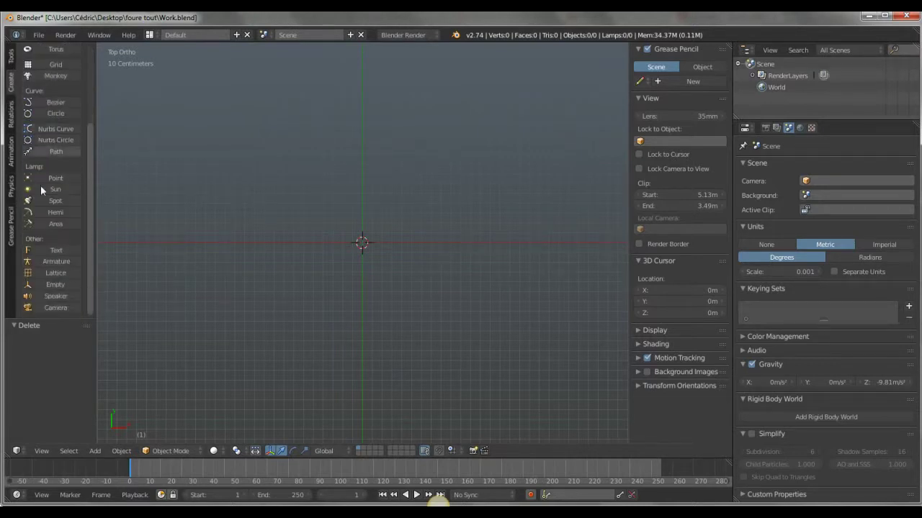
{"action": "left_click", "coordinate": [56, 250]}
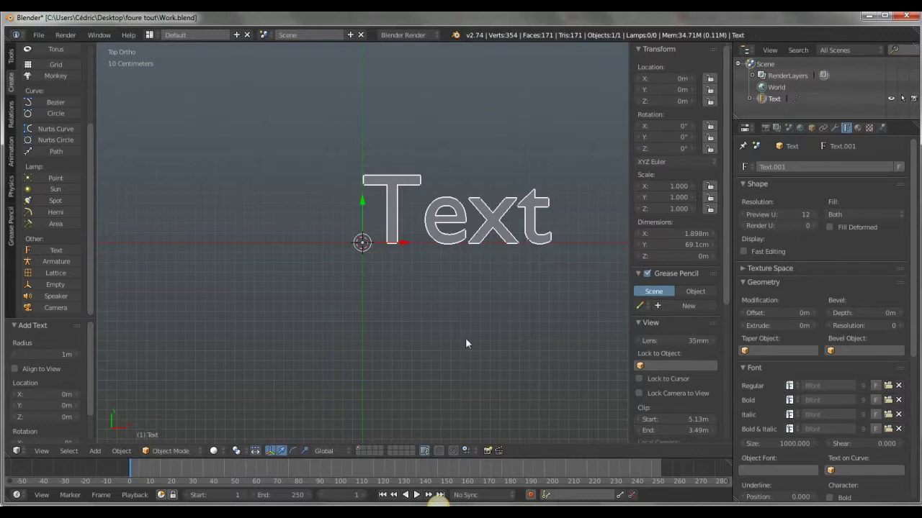
{"action": "key", "text": "Tab"}
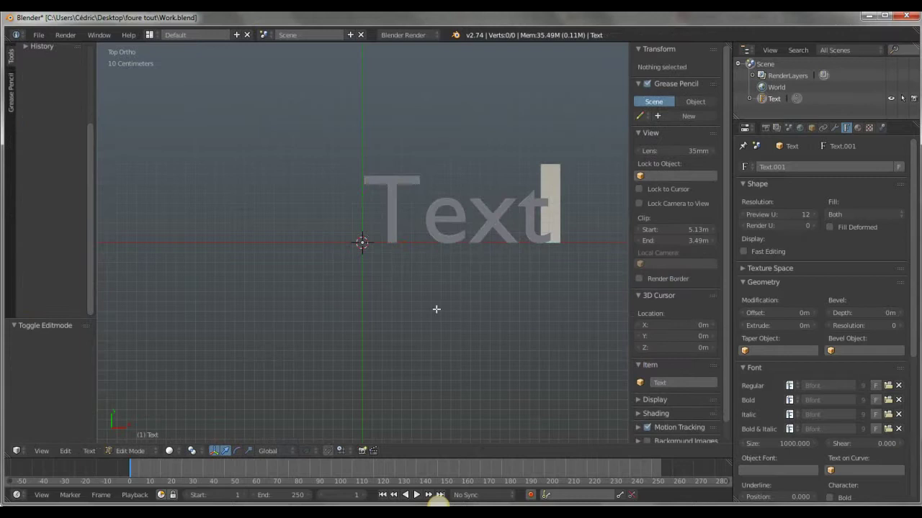
{"action": "key", "text": "BackSpace"}
{"action": "key", "text": "BackSpace"}
{"action": "key", "text": "BackSpace"}
{"action": "key", "text": "BackSpace"}
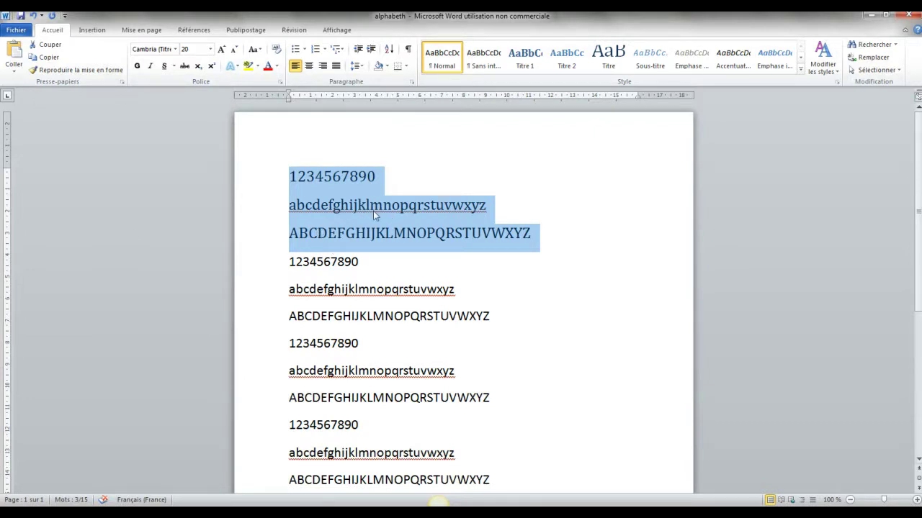
Minimize the Word, Blender and browser windows, then restore the alphabeth document
{"action": "left_click", "coordinate": [872, 18]}
{"action": "left_click", "coordinate": [872, 16]}
{"action": "left_click", "coordinate": [871, 16]}
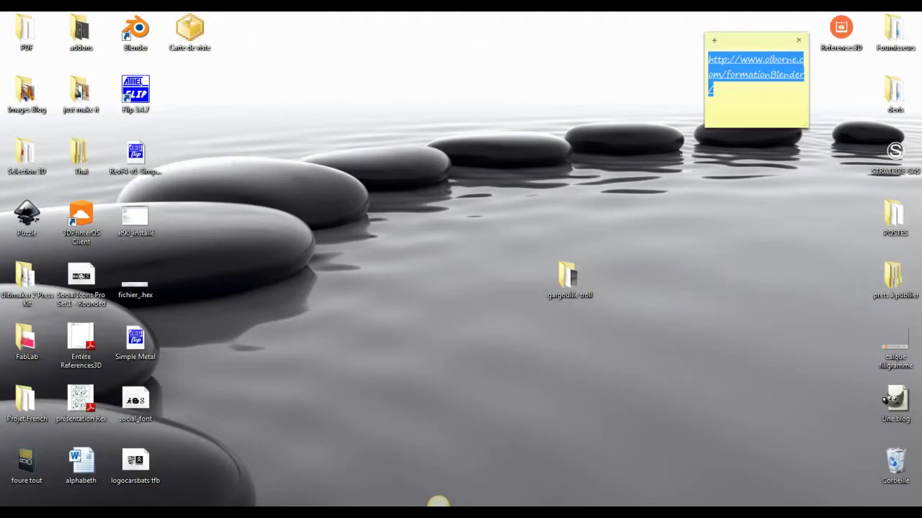
{"action": "left_click", "coordinate": [438, 502]}
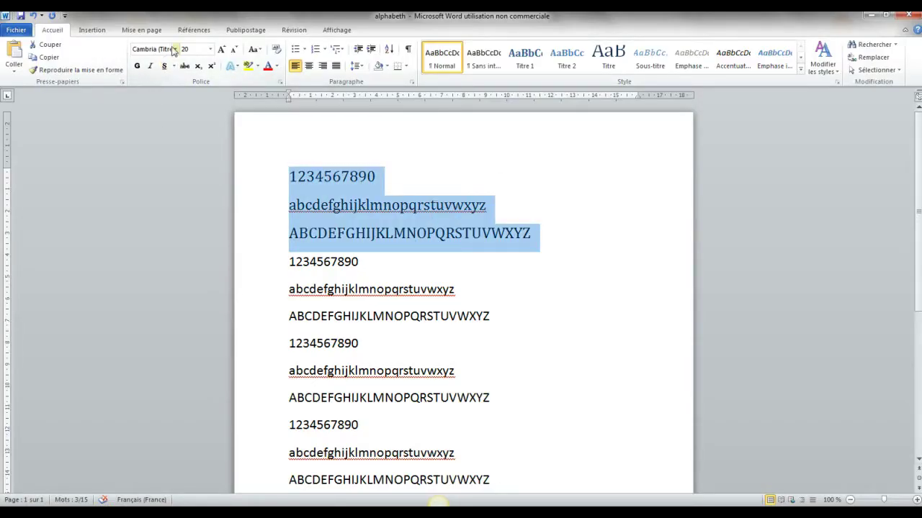
Apply the logocarsbats car-logo font to the document's first three lines
{"action": "left_click", "coordinate": [175, 49]}
{"action": "scroll", "coordinate": [198, 238], "scroll_direction": "down", "scroll_amount": 5}
{"action": "scroll", "coordinate": [201, 248], "scroll_direction": "down", "scroll_amount": 5}
{"action": "scroll", "coordinate": [204, 256], "scroll_direction": "down", "scroll_amount": 7}
{"action": "scroll", "coordinate": [207, 261], "scroll_direction": "down", "scroll_amount": 3}
{"action": "scroll", "coordinate": [207, 261], "scroll_direction": "down", "scroll_amount": 3}
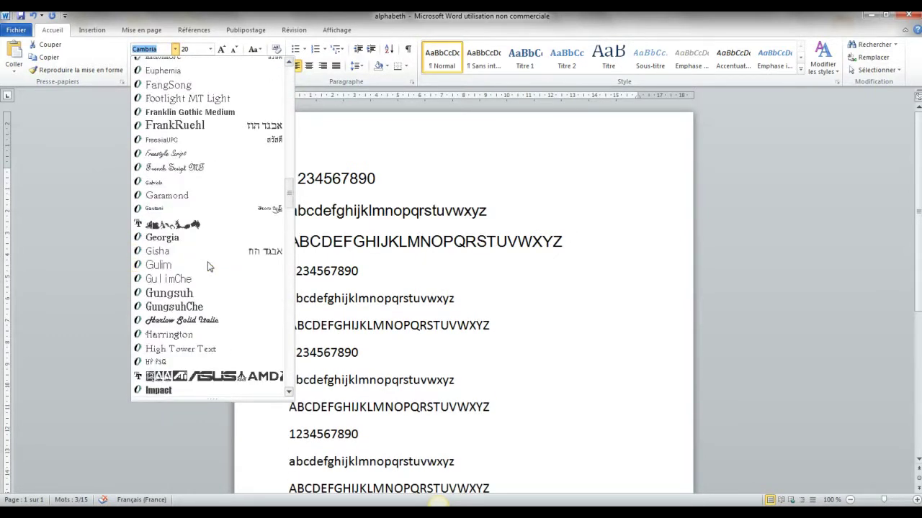
{"action": "scroll", "coordinate": [207, 265], "scroll_direction": "down", "scroll_amount": 8}
{"action": "scroll", "coordinate": [207, 265], "scroll_direction": "down", "scroll_amount": 7}
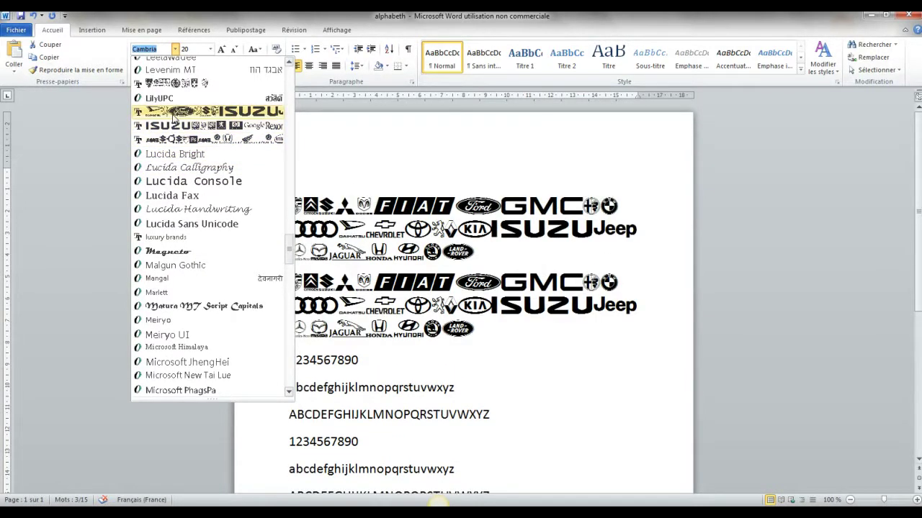
{"action": "left_click", "coordinate": [172, 112]}
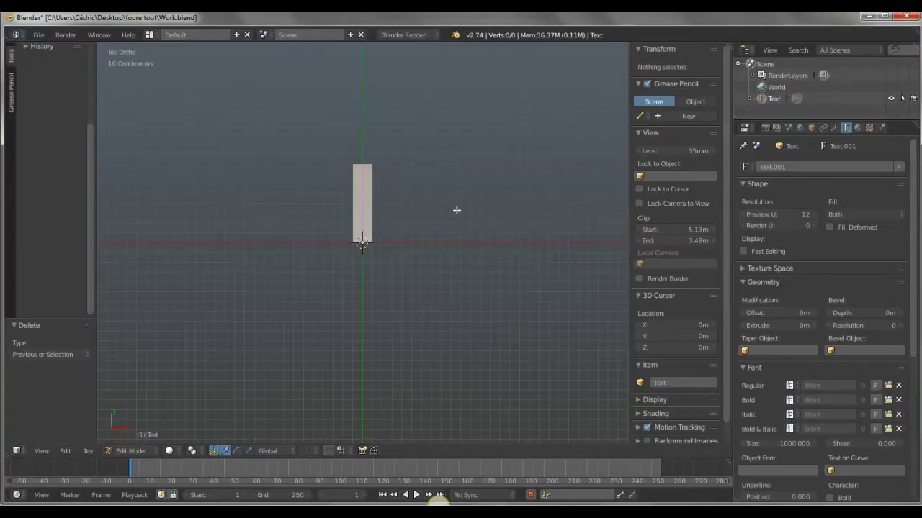
Type the character 'a' into the text object and return to the Text data properties
{"action": "type", "text": "a"}
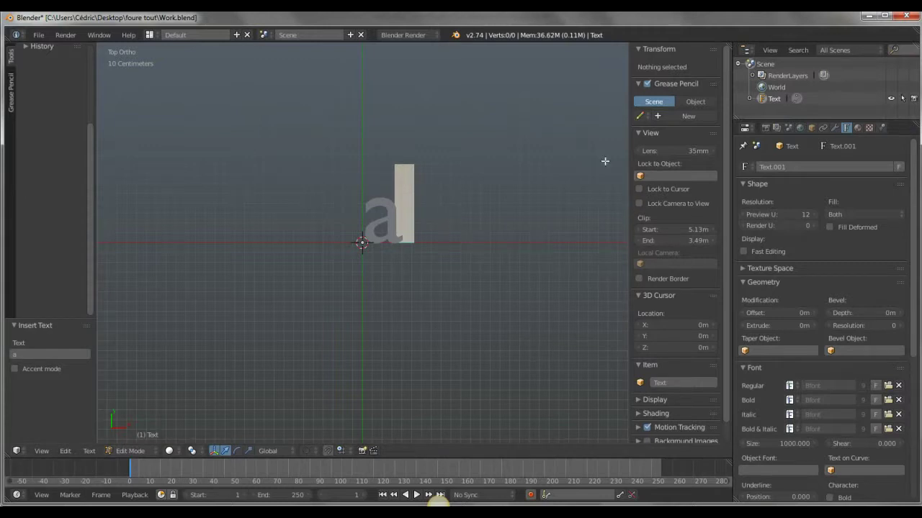
{"action": "left_click", "coordinate": [776, 128]}
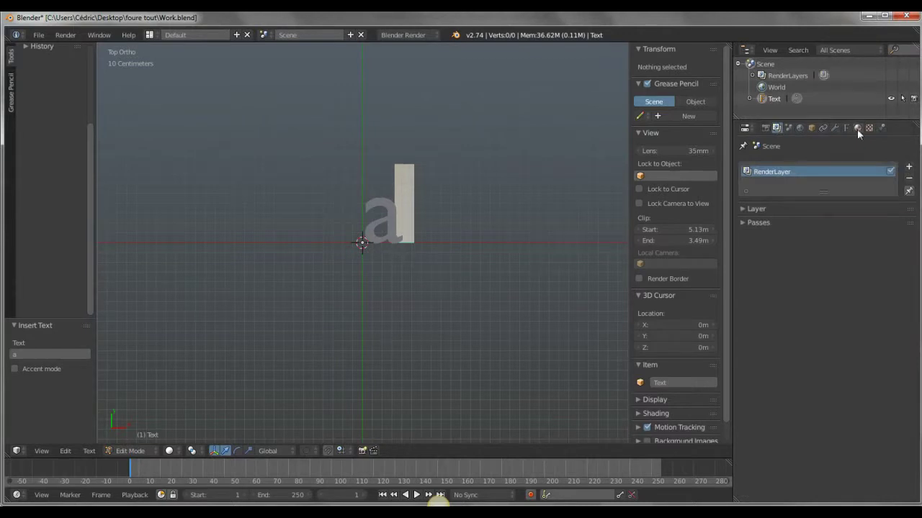
{"action": "left_click", "coordinate": [846, 128]}
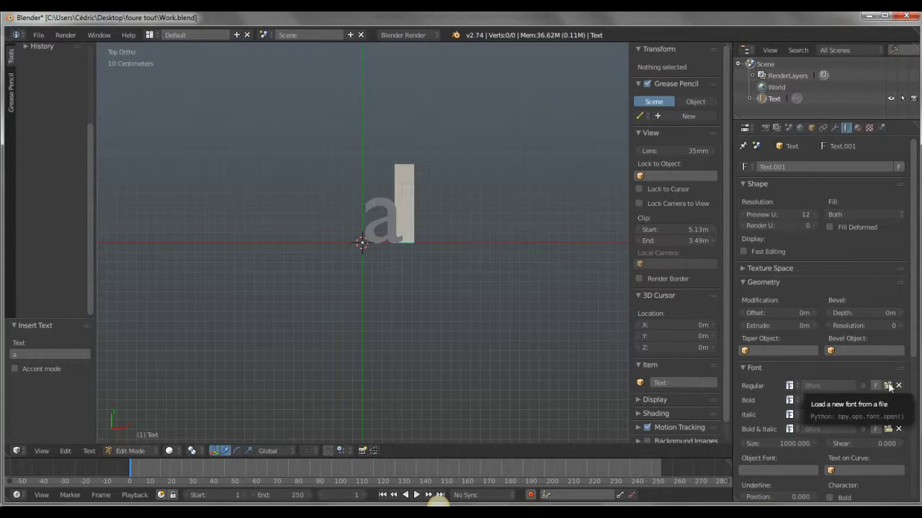
Load the logocarsbats .ttf file from the Desktop as the text's regular font
{"action": "left_click", "coordinate": [888, 386]}
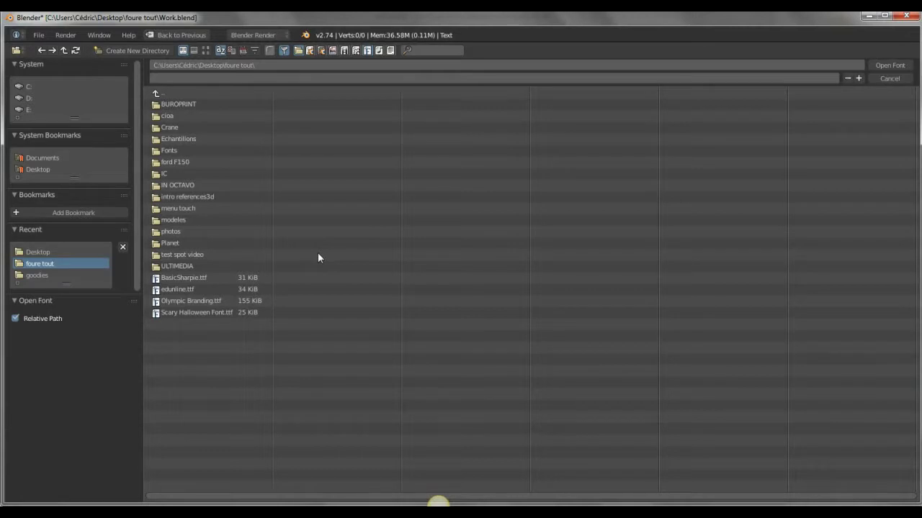
{"action": "left_click", "coordinate": [48, 253]}
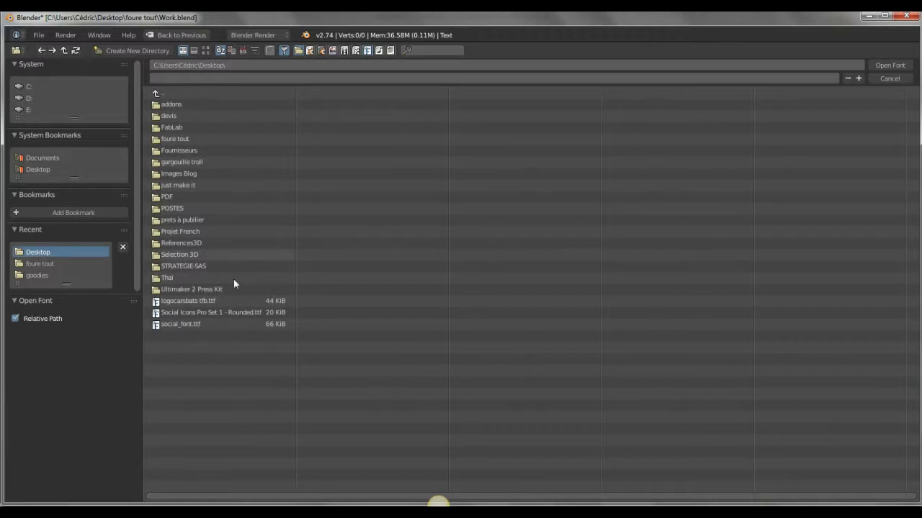
{"action": "double_click", "coordinate": [198, 300]}
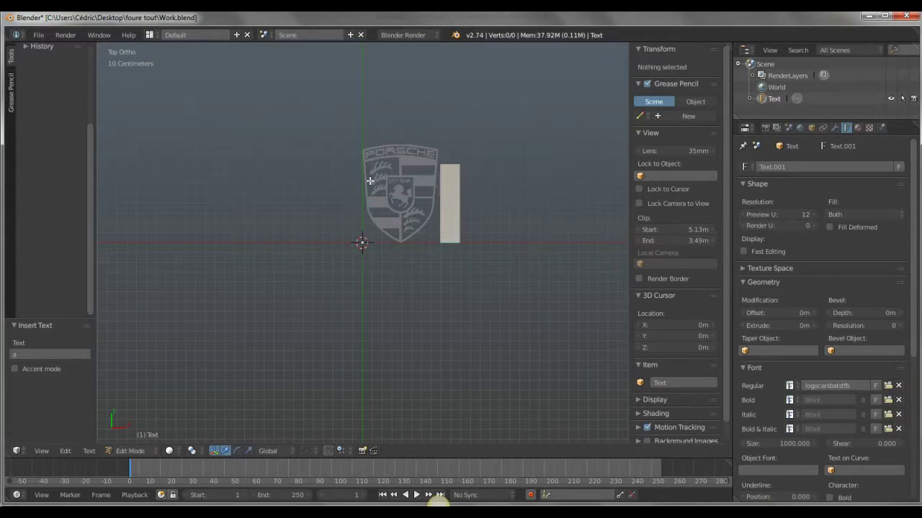
Replace the text character with 'k', checked against the Word alphabet, to show the Audi rings
{"action": "key", "text": "BackSpace"}
{"action": "type", "text": "A"}
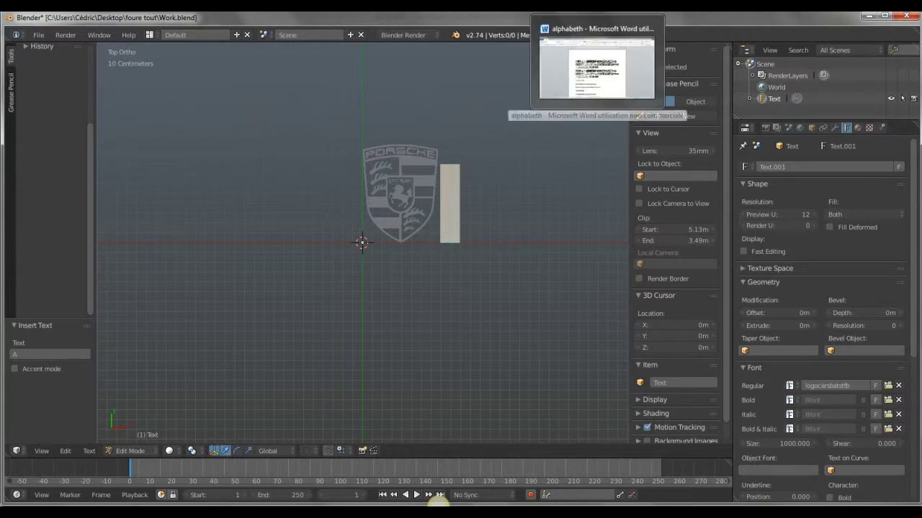
{"action": "left_click", "coordinate": [594, 49]}
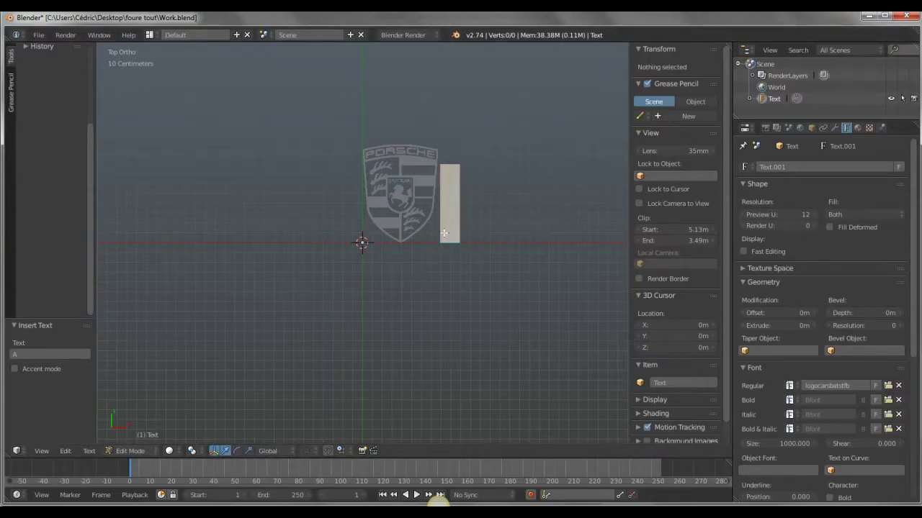
{"action": "key", "text": "BackSpace"}
{"action": "type", "text": "k"}
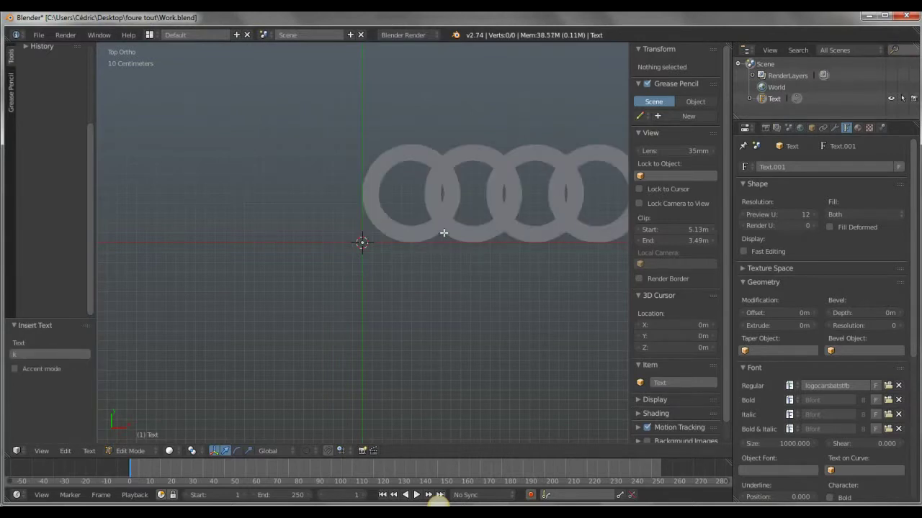
{"action": "scroll", "coordinate": [456, 264], "scroll_direction": "down", "scroll_amount": 2}
{"action": "scroll", "coordinate": [458, 267], "scroll_direction": "down", "scroll_amount": 2}
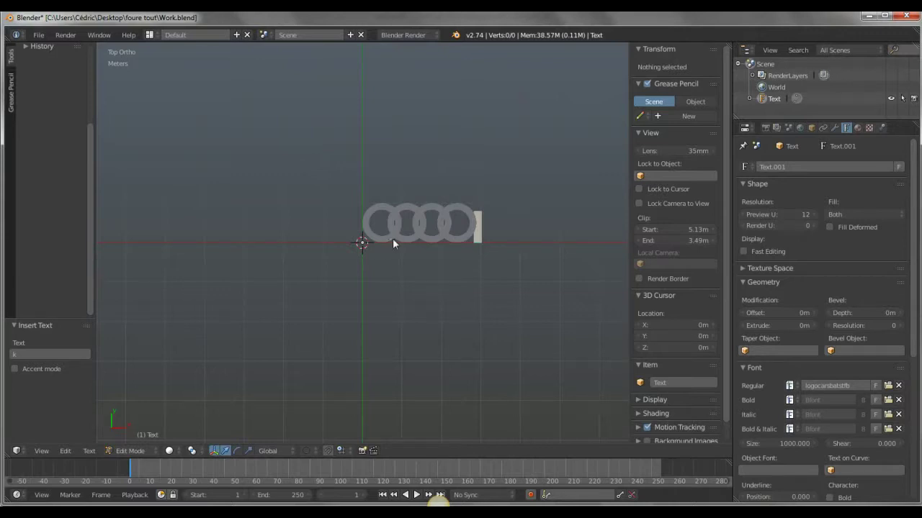
Return to Object Mode and top view, and set the text's Extrude to 1mm
{"action": "key", "text": "Tab"}
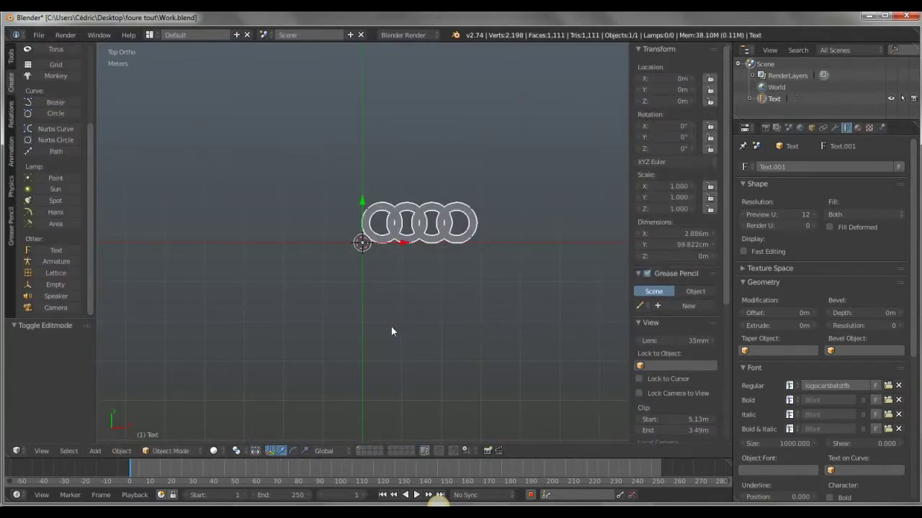
{"action": "mouse_move", "coordinate": [438, 298]}
{"action": "middle_mouse_down"}
{"action": "mouse_move", "coordinate": [433, 217]}
{"action": "mouse_move", "coordinate": [384, 308]}
{"action": "mouse_move", "coordinate": [411, 307]}
{"action": "middle_mouse_up"}
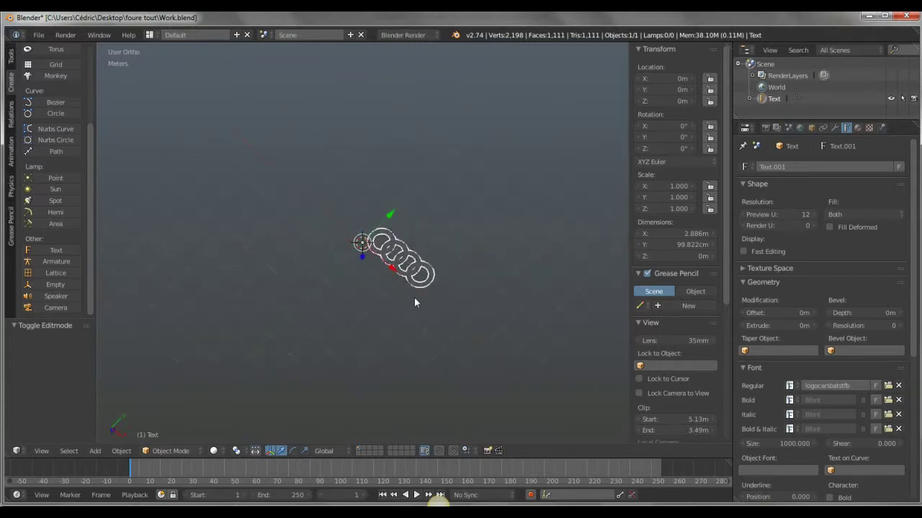
{"action": "key", "text": "KP_7"}
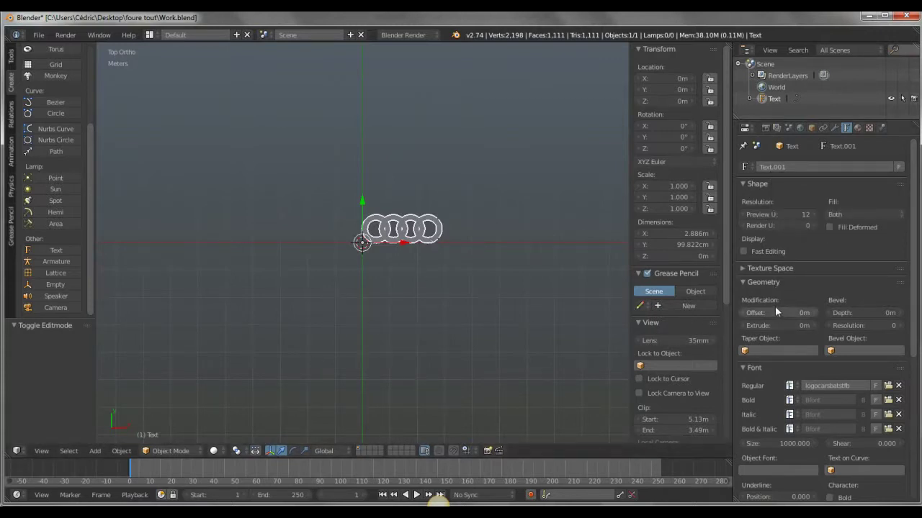
{"action": "left_click", "coordinate": [812, 328]}
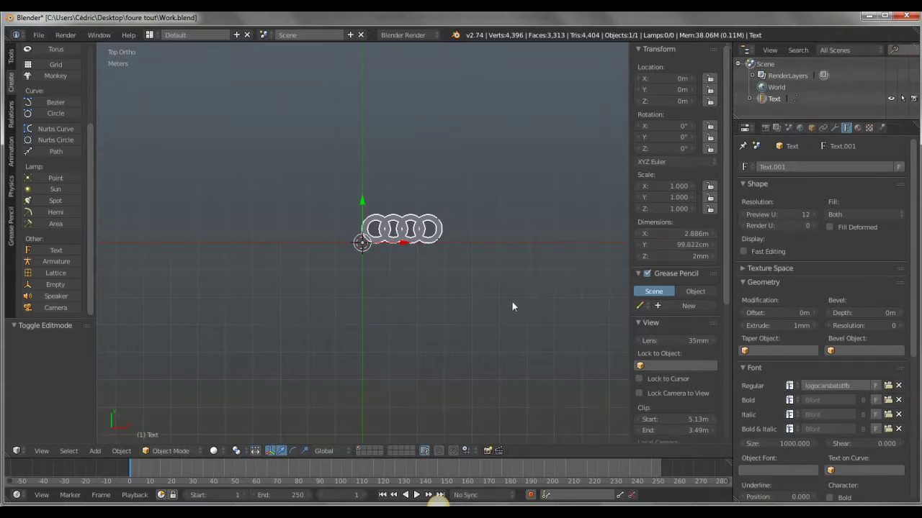
Scale the Audi rings down in two passes to about 12.29cm by 4.251cm
{"action": "key", "text": "s"}
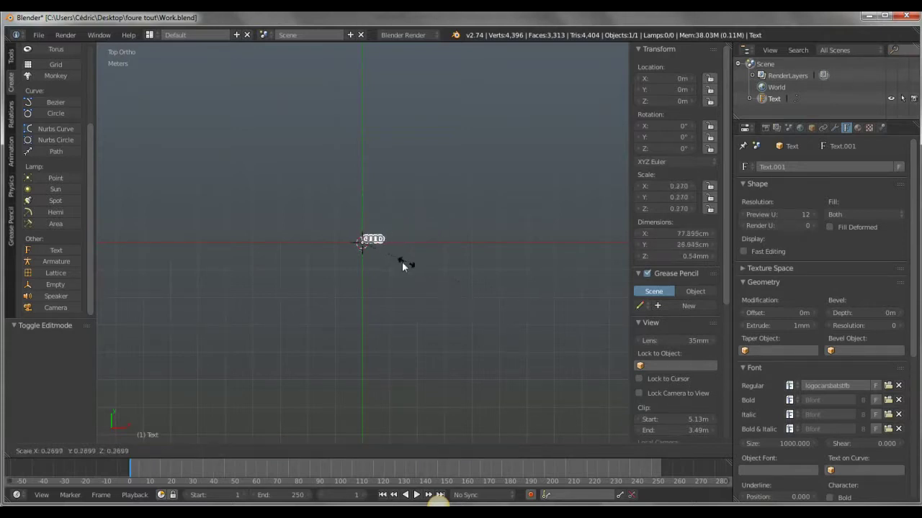
{"action": "left_click", "coordinate": [380, 260]}
{"action": "scroll", "coordinate": [378, 274], "scroll_direction": "up", "scroll_amount": 3}
{"action": "scroll", "coordinate": [389, 285], "scroll_direction": "up", "scroll_amount": 5}
{"action": "scroll", "coordinate": [432, 288], "scroll_direction": "up", "scroll_amount": 3}
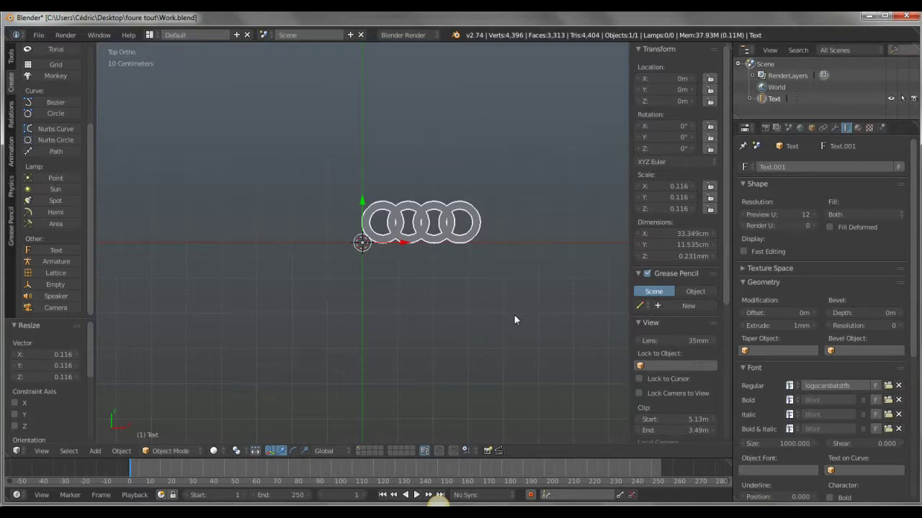
{"action": "key", "text": "s"}
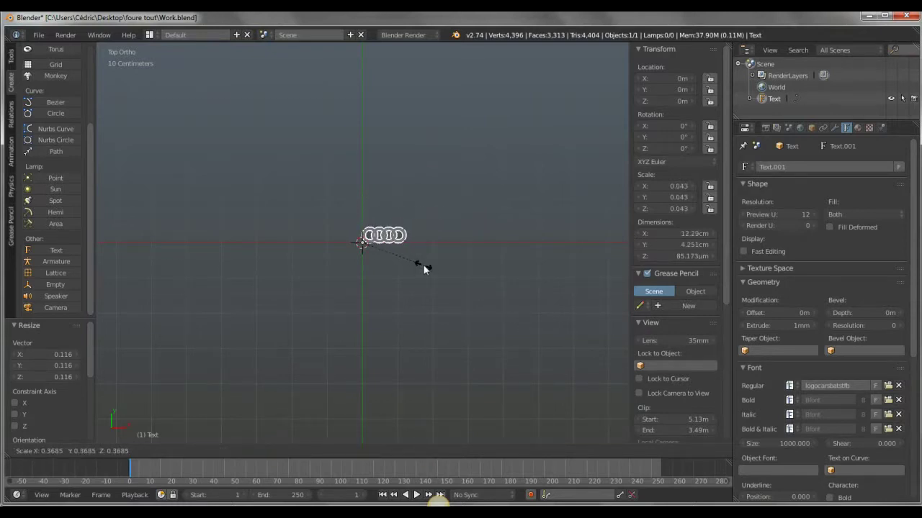
{"action": "left_click", "coordinate": [423, 265]}
{"action": "scroll", "coordinate": [432, 278], "scroll_direction": "up", "scroll_amount": 3}
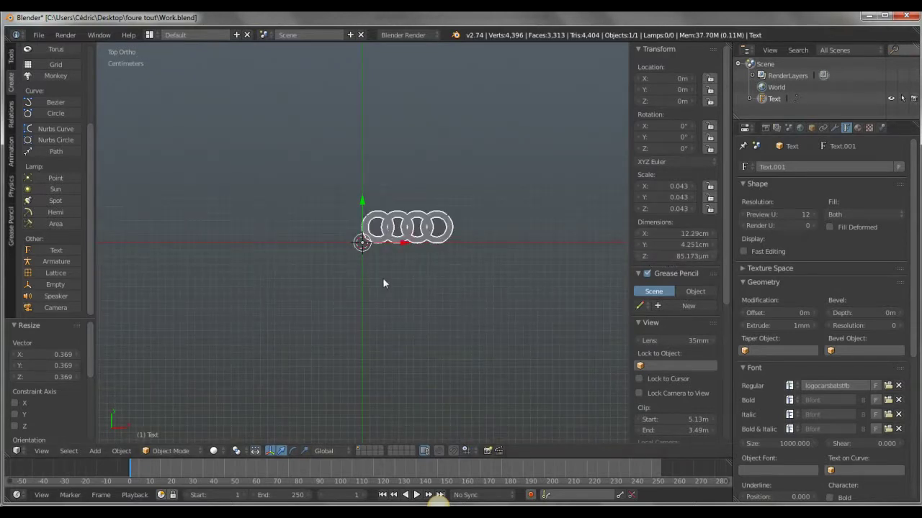
Set the rings' Z dimension to 1cm and view the extruded rings in 3D
{"action": "left_click", "coordinate": [687, 257]}
{"action": "type", "text": "1cm"}
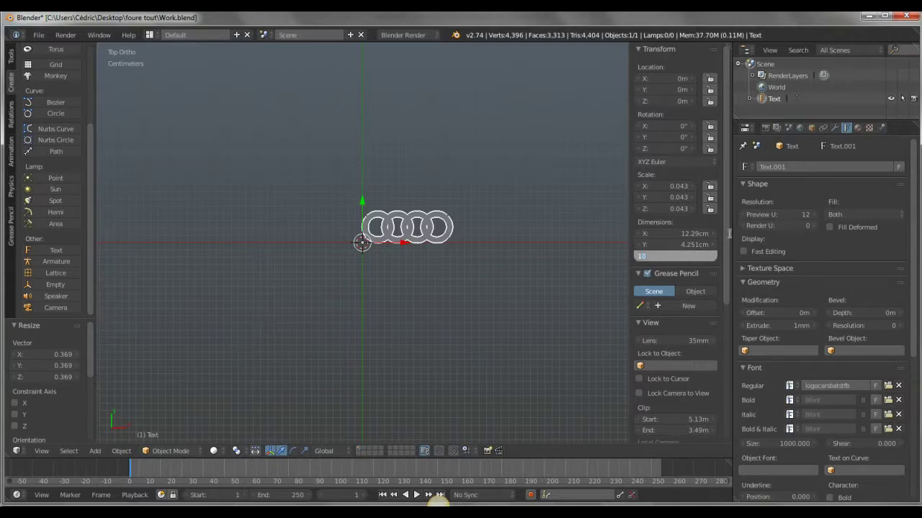
{"action": "key", "text": "Return"}
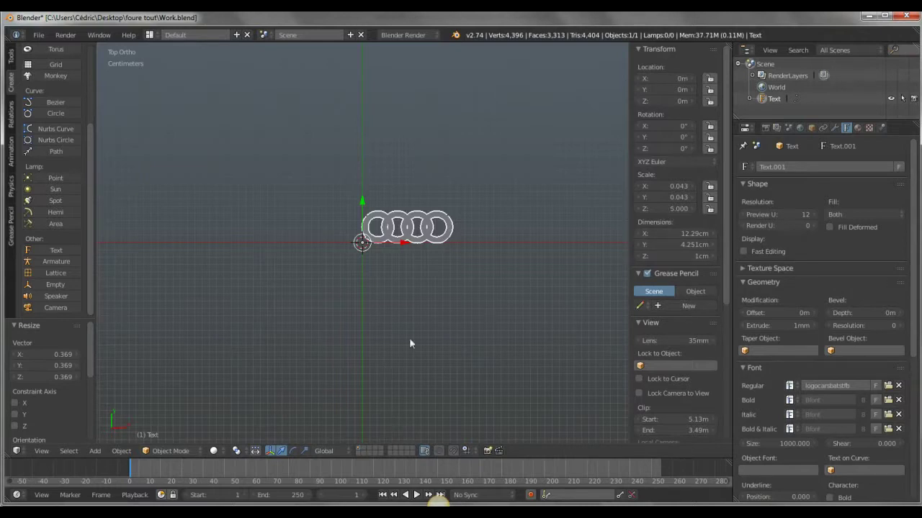
{"action": "scroll", "coordinate": [490, 247], "scroll_direction": "up", "scroll_amount": 6}
{"action": "mouse_move", "coordinate": [498, 275]}
{"action": "middle_mouse_down"}
{"action": "mouse_move", "coordinate": [505, 204]}
{"action": "mouse_move", "coordinate": [572, 265]}
{"action": "mouse_move", "coordinate": [552, 301]}
{"action": "mouse_move", "coordinate": [527, 319]}
{"action": "mouse_move", "coordinate": [541, 298]}
{"action": "middle_mouse_up"}
{"action": "scroll", "coordinate": [547, 295], "scroll_direction": "down", "scroll_amount": 2}
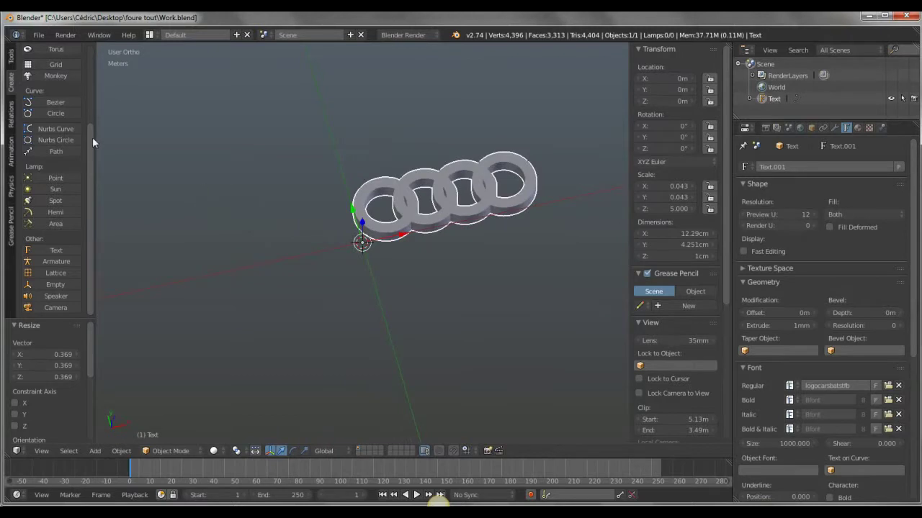
In the Tools tab, apply Geometry to Origin, then Origin to Geometry, to the rings
{"action": "left_click", "coordinate": [12, 58]}
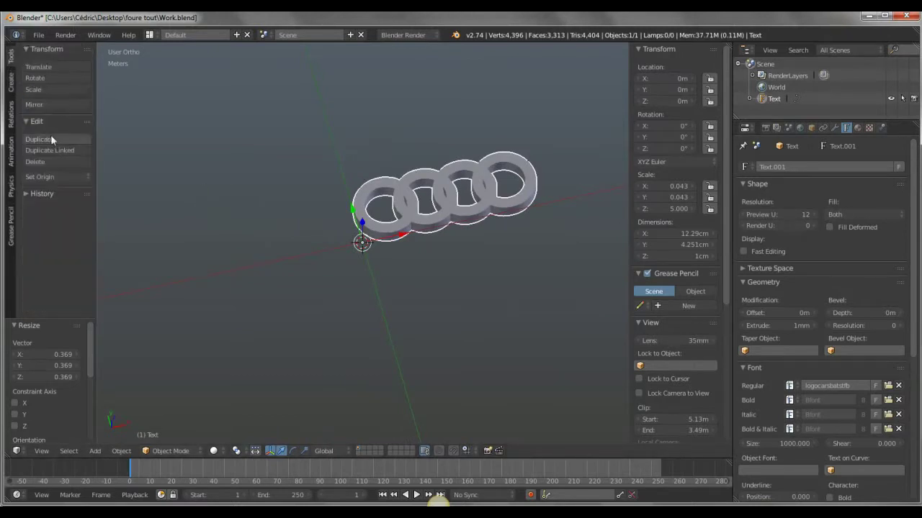
{"action": "left_click", "coordinate": [46, 175]}
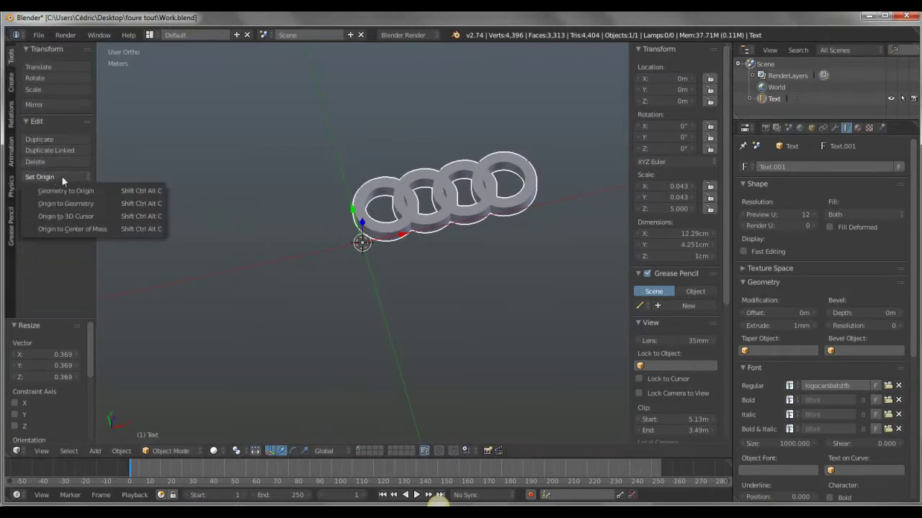
{"action": "left_click", "coordinate": [144, 190]}
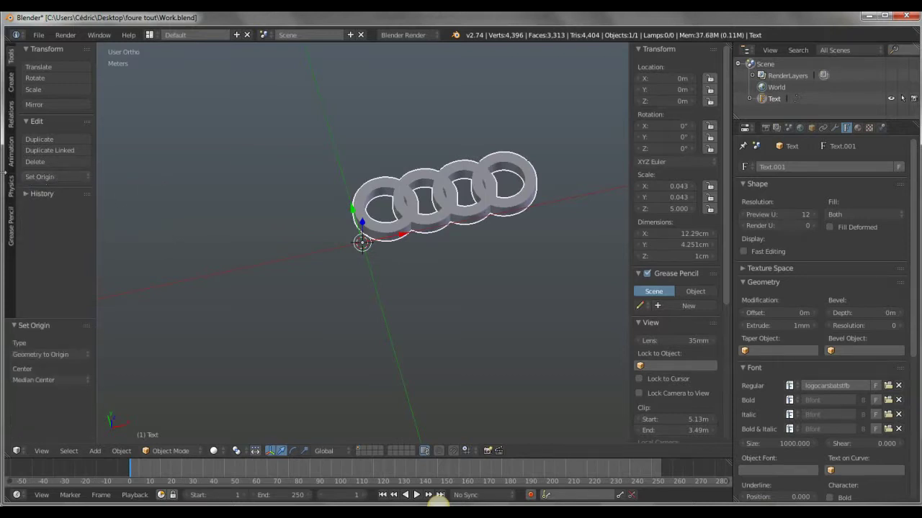
{"action": "left_click", "coordinate": [41, 177]}
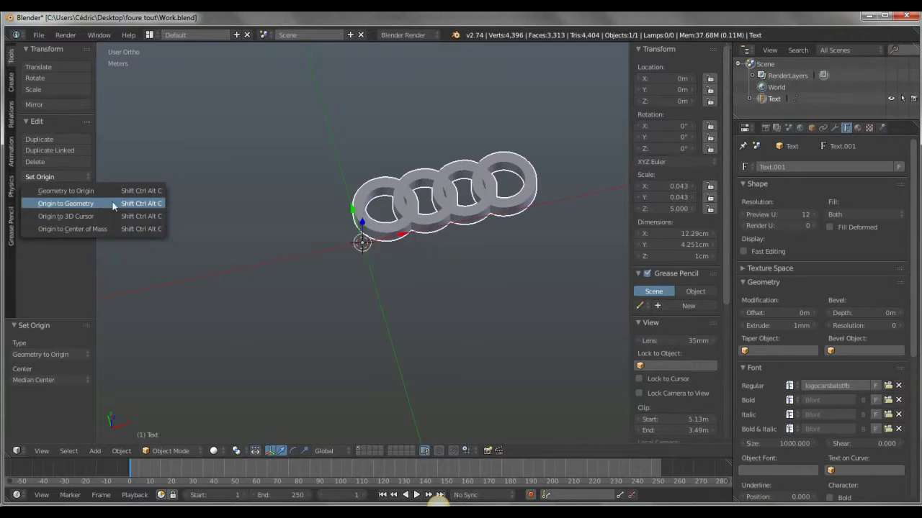
{"action": "left_click", "coordinate": [113, 204]}
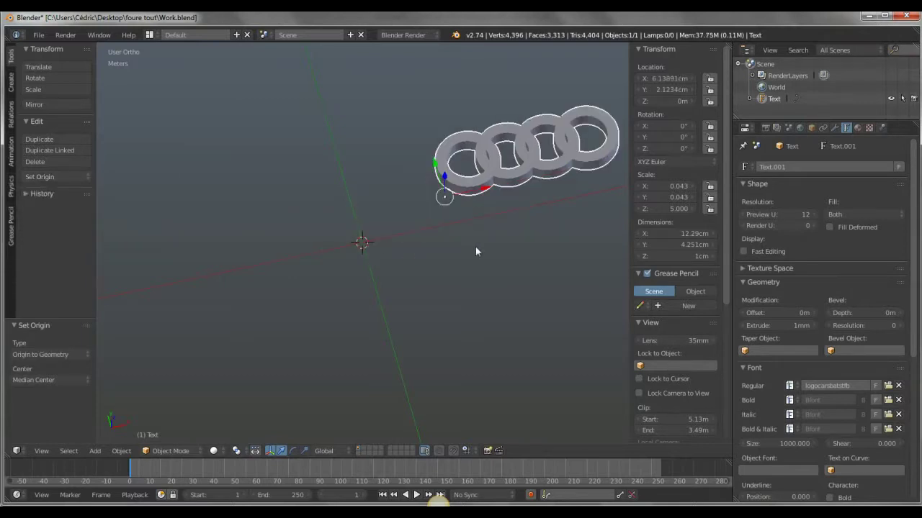
Set the rings' origin to their centre of mass, then view them level from the side
{"action": "left_click", "coordinate": [51, 177]}
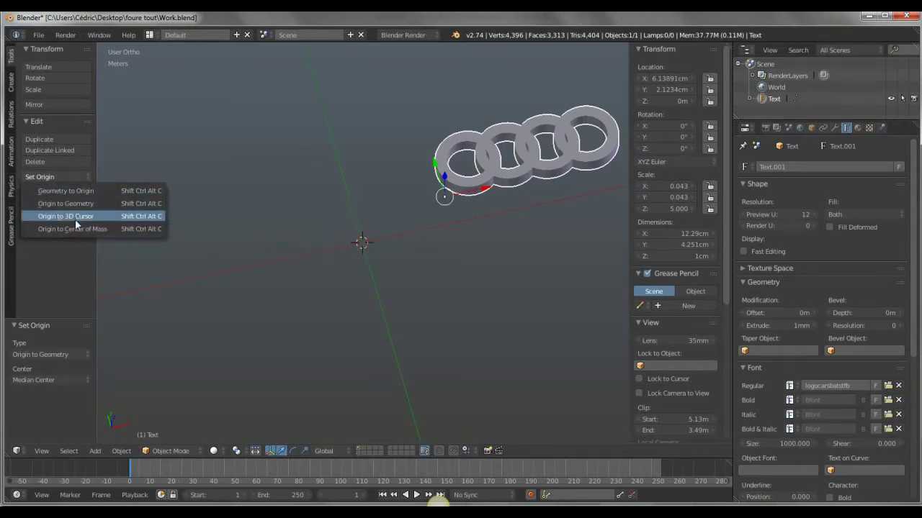
{"action": "left_click", "coordinate": [74, 229]}
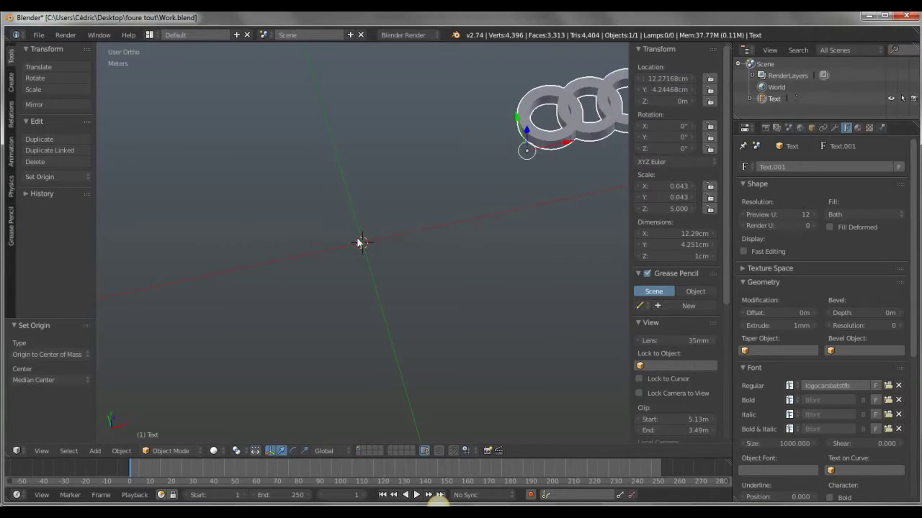
{"action": "scroll", "coordinate": [360, 245], "scroll_direction": "down", "scroll_amount": 4}
{"action": "scroll", "coordinate": [389, 247], "scroll_direction": "down", "scroll_amount": 1}
{"action": "scroll", "coordinate": [407, 243], "scroll_direction": "up", "scroll_amount": 3}
{"action": "mouse_move", "coordinate": [429, 267]}
{"action": "middle_mouse_down"}
{"action": "mouse_move", "coordinate": [420, 200]}
{"action": "mouse_move", "coordinate": [407, 195]}
{"action": "mouse_move", "coordinate": [468, 179]}
{"action": "middle_mouse_up"}
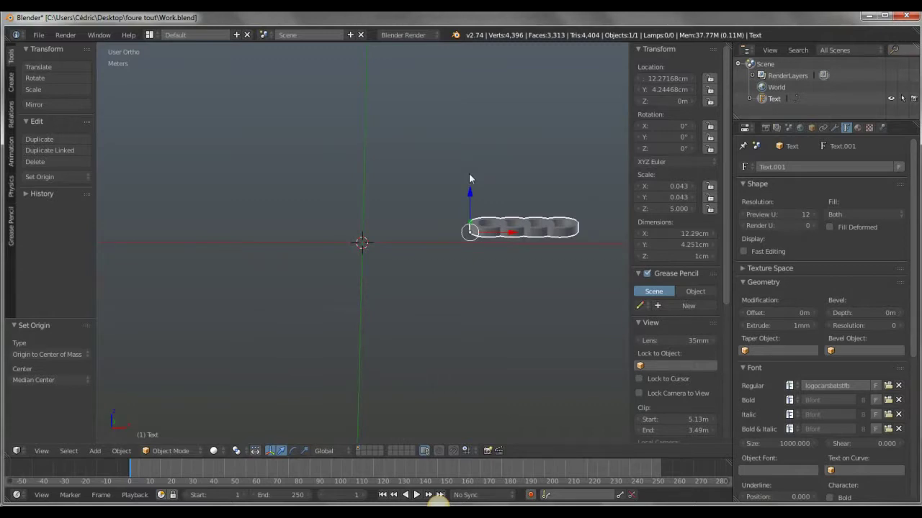
In top view, move the rings along X and Y to about -2.04cm, 3.52mm, with Convert to showing
{"action": "key", "text": "KP_7"}
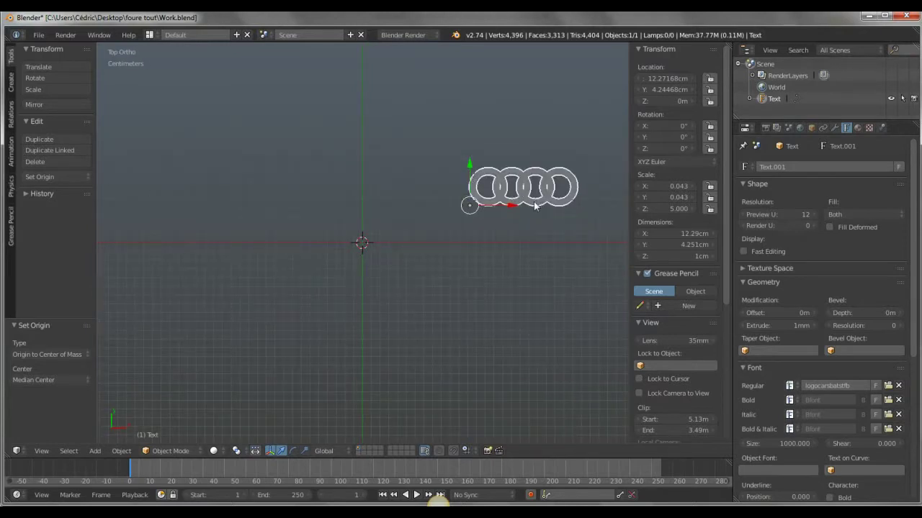
{"action": "left_click_drag", "start_coordinate": [482, 207], "coordinate": [319, 190]}
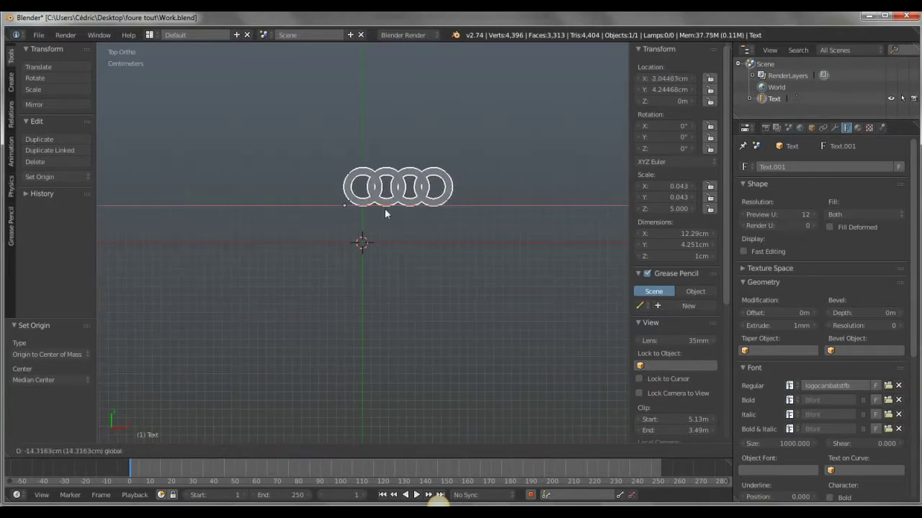
{"action": "left_click_drag", "start_coordinate": [339, 162], "coordinate": [332, 198]}
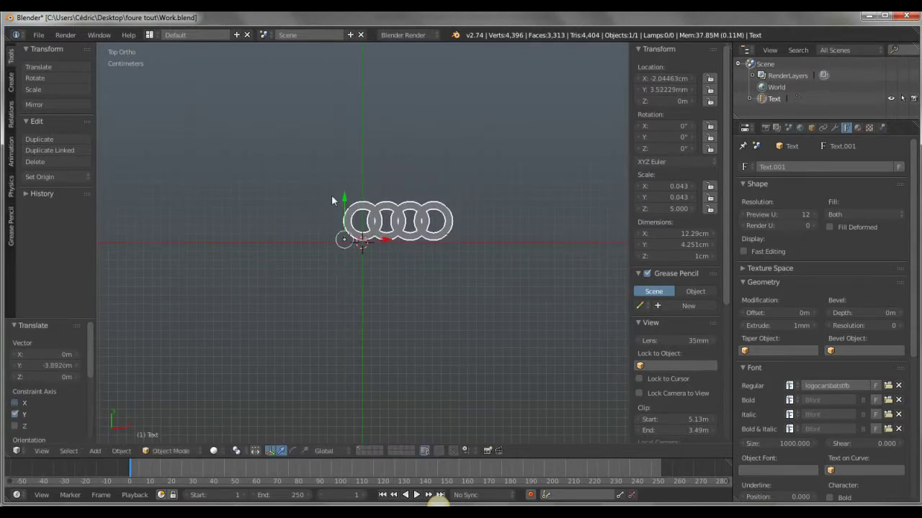
{"action": "mouse_move", "coordinate": [468, 286]}
{"action": "middle_mouse_down"}
{"action": "mouse_move", "coordinate": [465, 216]}
{"action": "mouse_move", "coordinate": [473, 226]}
{"action": "middle_mouse_up"}
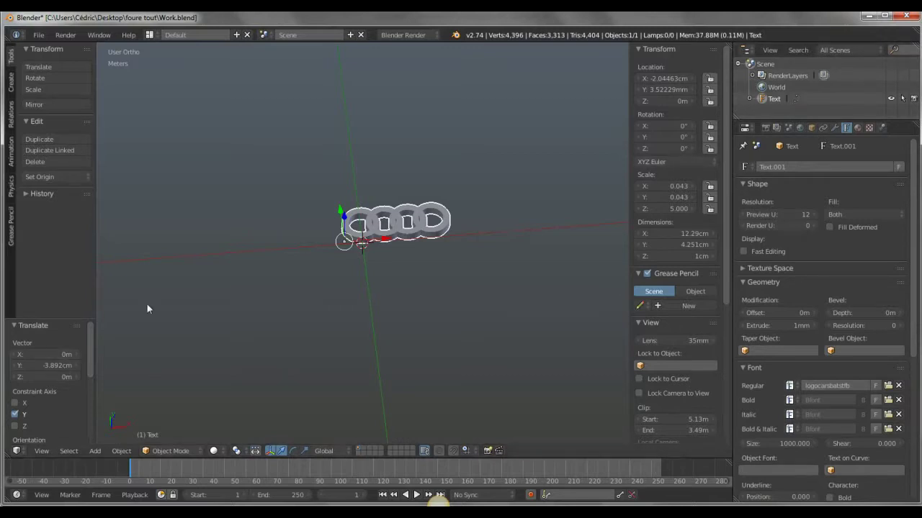
{"action": "left_click", "coordinate": [121, 451]}
{"action": "mouse_move", "coordinate": [140, 71]}
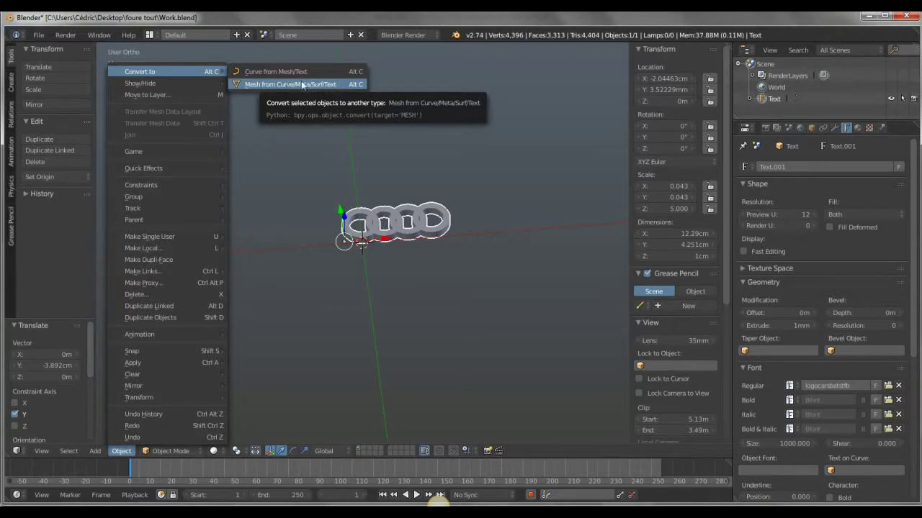
{"action": "left_click", "coordinate": [261, 85]}
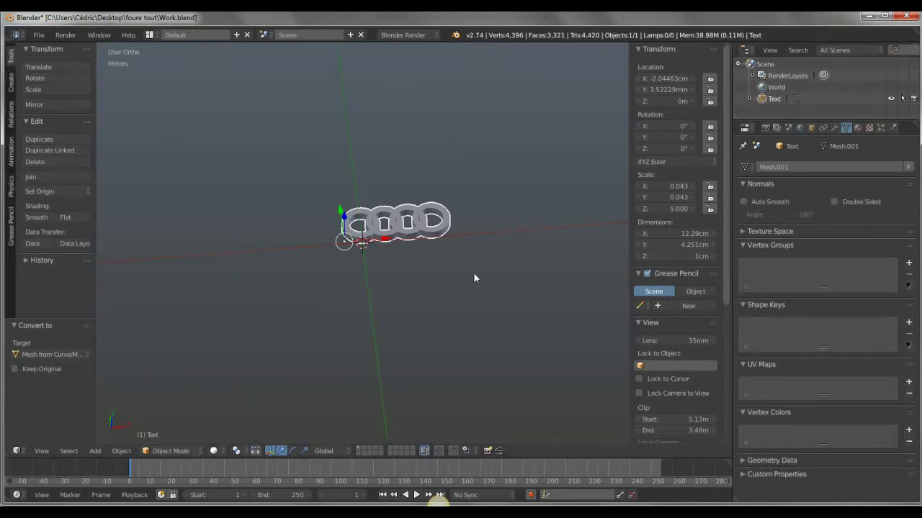
{"action": "scroll", "coordinate": [473, 272], "scroll_direction": "up", "scroll_amount": 5}
{"action": "mouse_move", "coordinate": [476, 272]}
{"action": "middle_mouse_down"}
{"action": "mouse_move", "coordinate": [465, 323]}
{"action": "mouse_move", "coordinate": [479, 293]}
{"action": "middle_mouse_up"}
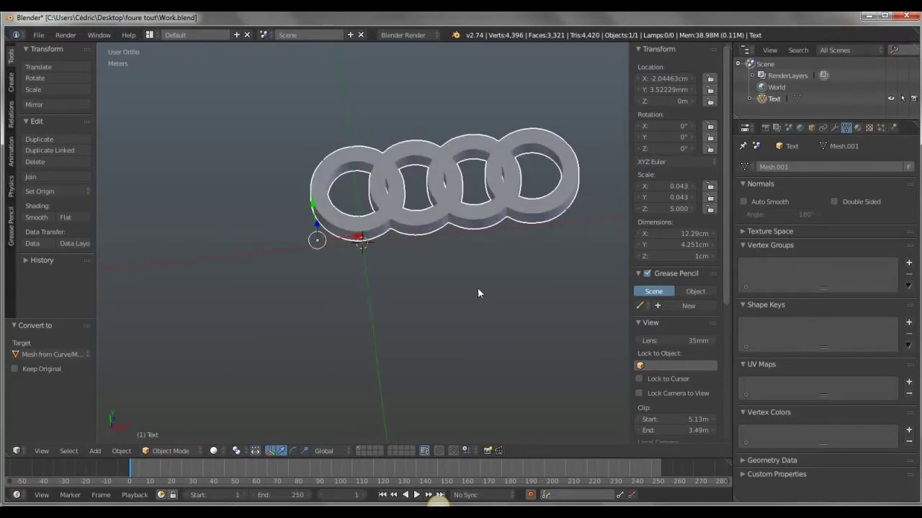
{"action": "key", "text": "Tab"}
{"action": "mouse_move", "coordinate": [477, 290]}
{"action": "middle_mouse_down"}
{"action": "mouse_move", "coordinate": [481, 205]}
{"action": "mouse_move", "coordinate": [457, 298]}
{"action": "mouse_move", "coordinate": [465, 241]}
{"action": "mouse_move", "coordinate": [471, 257]}
{"action": "mouse_move", "coordinate": [473, 244]}
{"action": "middle_mouse_up"}
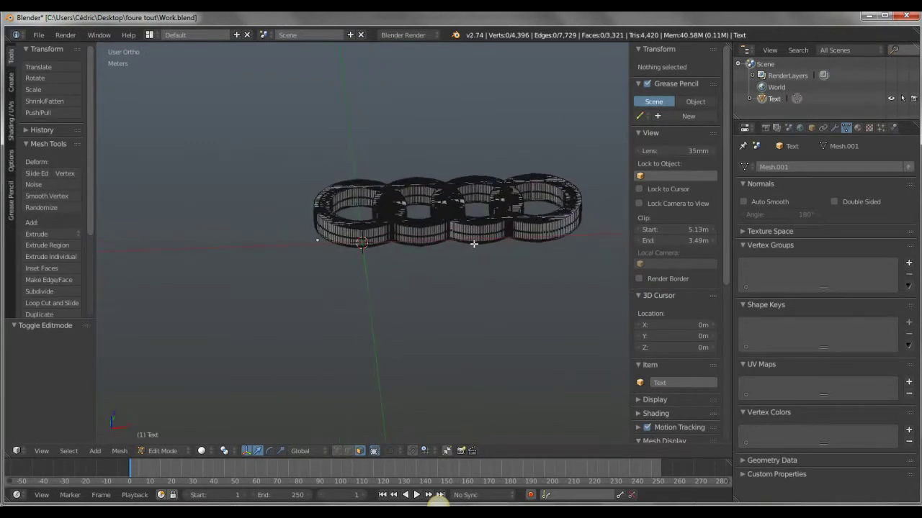
{"action": "scroll", "coordinate": [441, 247], "scroll_direction": "up", "scroll_amount": 3}
{"action": "scroll", "coordinate": [440, 247], "scroll_direction": "up", "scroll_amount": 2}
{"action": "mouse_move", "coordinate": [377, 229]}
{"action": "middle_mouse_down"}
{"action": "mouse_move", "coordinate": [378, 302]}
{"action": "mouse_move", "coordinate": [401, 272]}
{"action": "middle_mouse_up"}
{"action": "scroll", "coordinate": [401, 271], "scroll_direction": "down", "scroll_amount": 3}
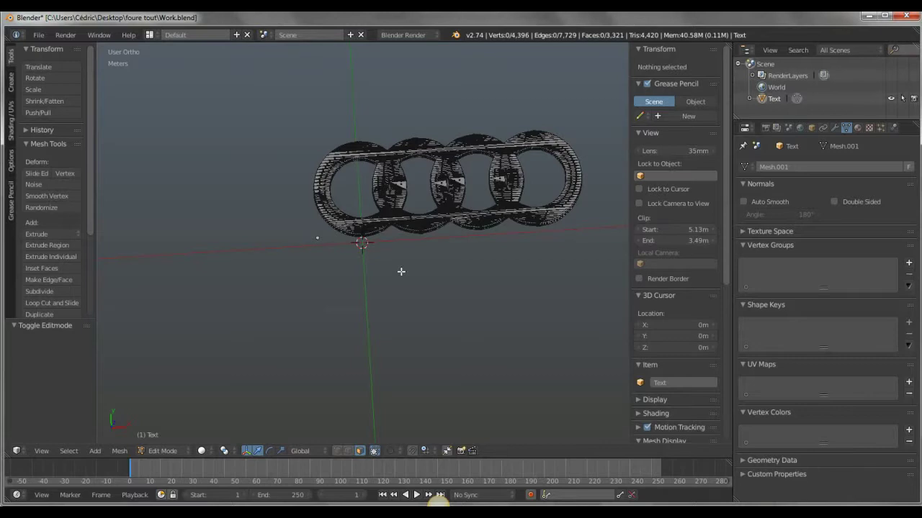
{"action": "key", "text": "Tab"}
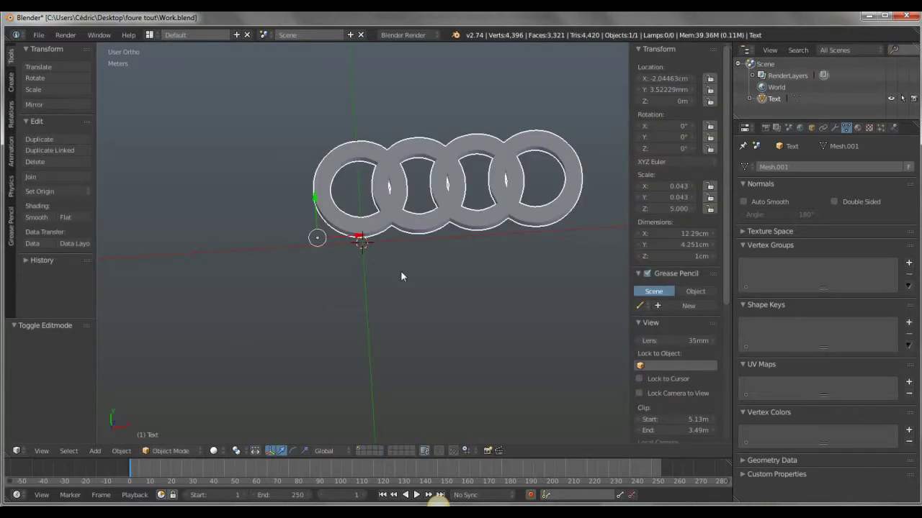
In top view, set the rings' origin to geometry and move them left on X and down on Y
{"action": "key", "text": "KP_7"}
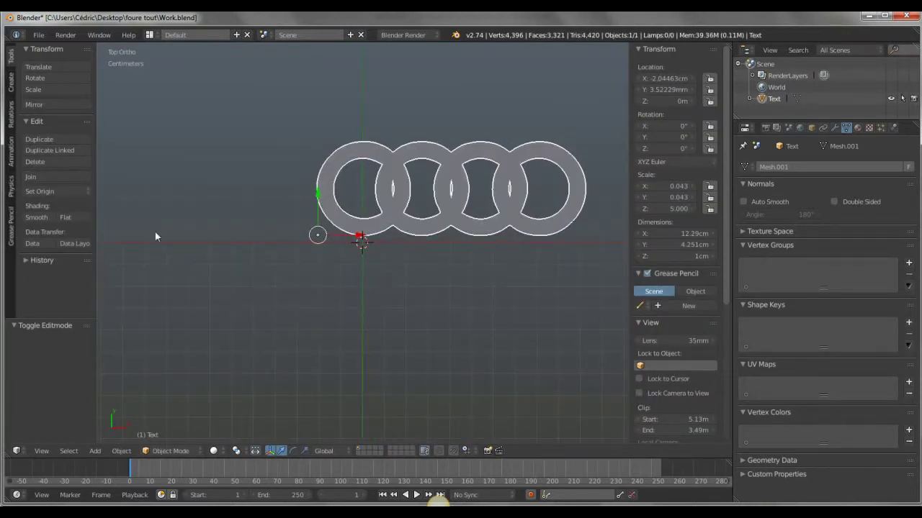
{"action": "left_click", "coordinate": [54, 190]}
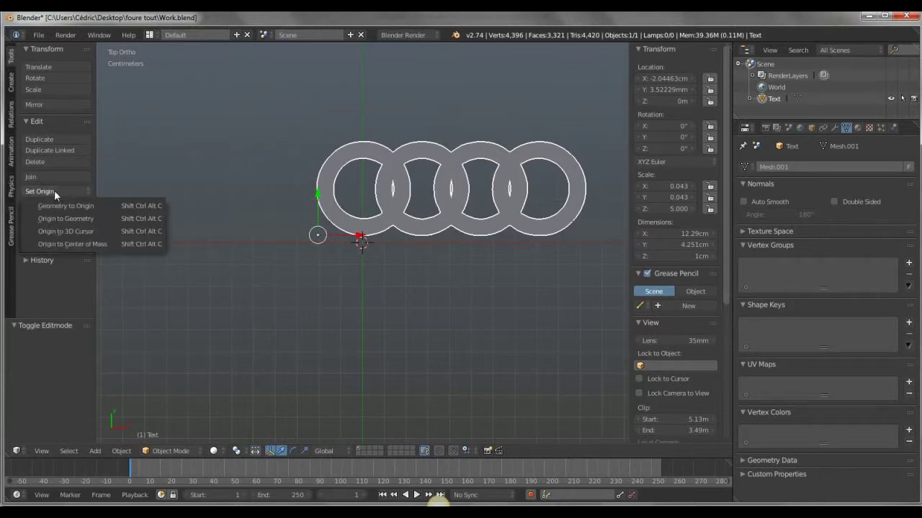
{"action": "left_click", "coordinate": [84, 220]}
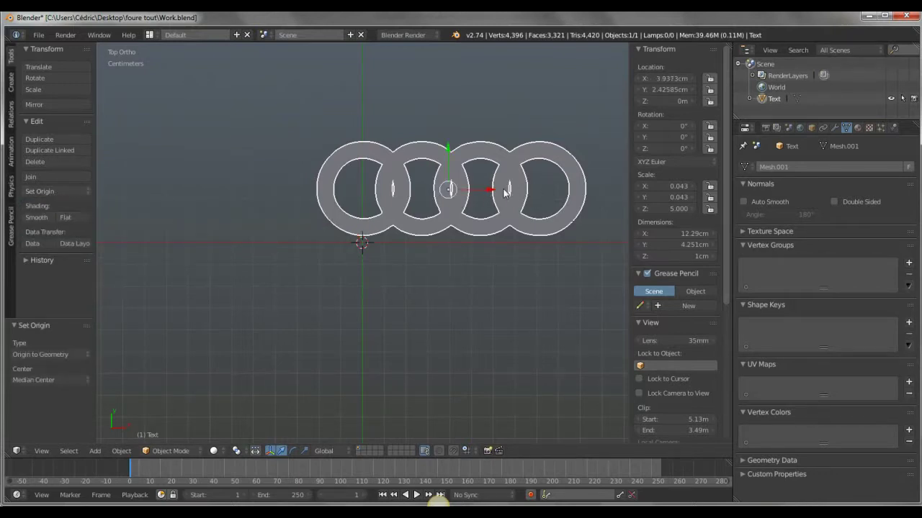
{"action": "left_click_drag", "start_coordinate": [489, 191], "coordinate": [407, 197]}
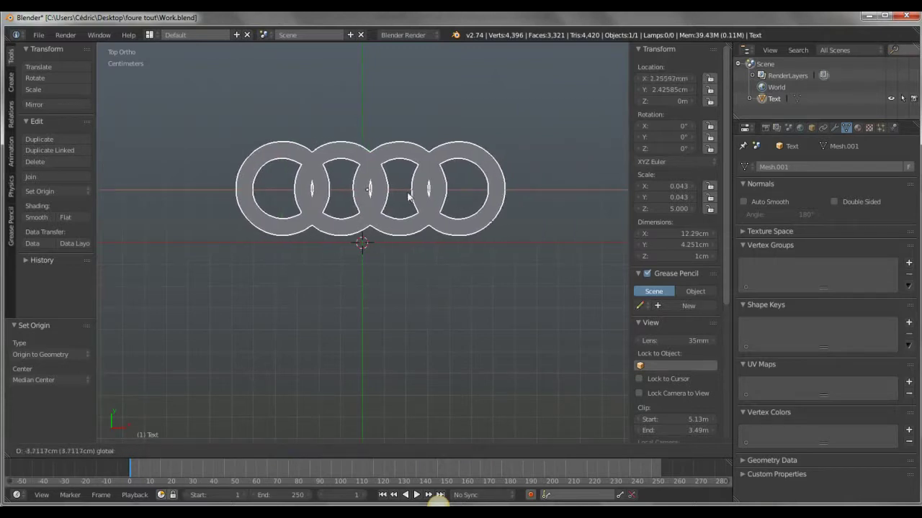
{"action": "left_click_drag", "start_coordinate": [367, 154], "coordinate": [362, 225]}
Raise the rings along Y to about 3.37cm, slightly above the world centre
{"action": "middle_click_drag", "start_coordinate": [499, 328], "coordinate": [508, 249]}
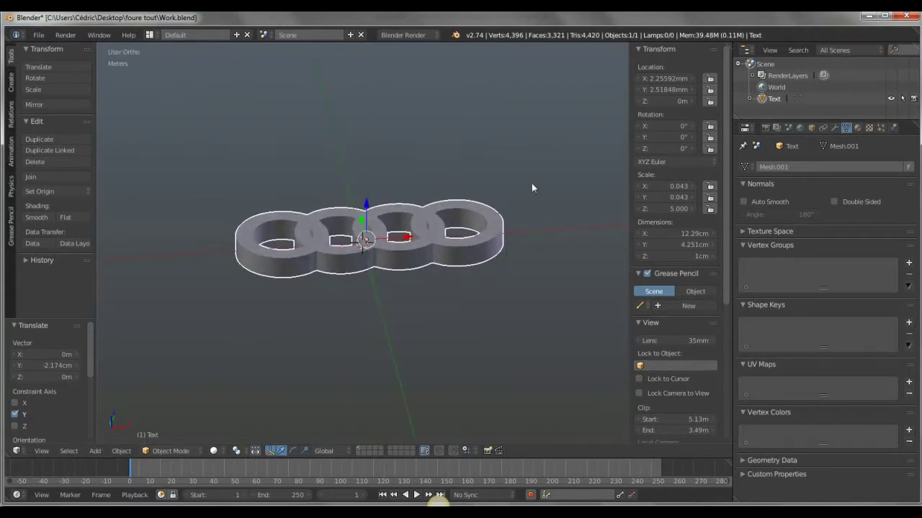
{"action": "middle_click_drag", "start_coordinate": [519, 255], "coordinate": [501, 298]}
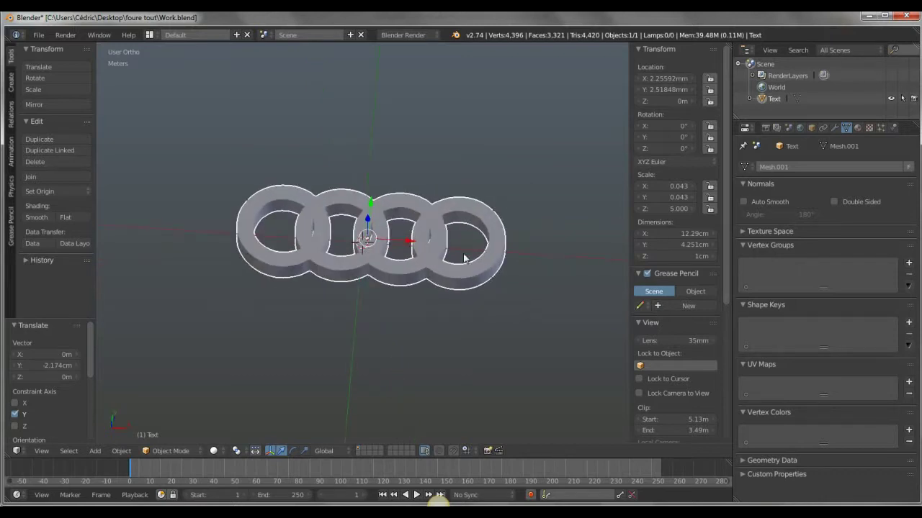
{"action": "left_click", "coordinate": [38, 34]}
{"action": "key", "text": "KP_8"}
{"action": "key", "text": "KP_8"}
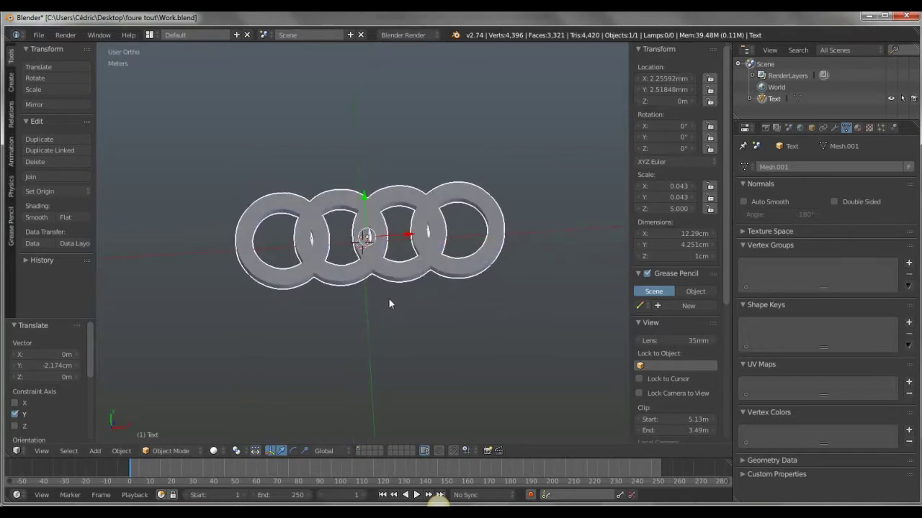
{"action": "key", "text": "KP_8"}
{"action": "key", "text": "KP_8"}
{"action": "left_click_drag", "start_coordinate": [364, 194], "coordinate": [386, 129]}
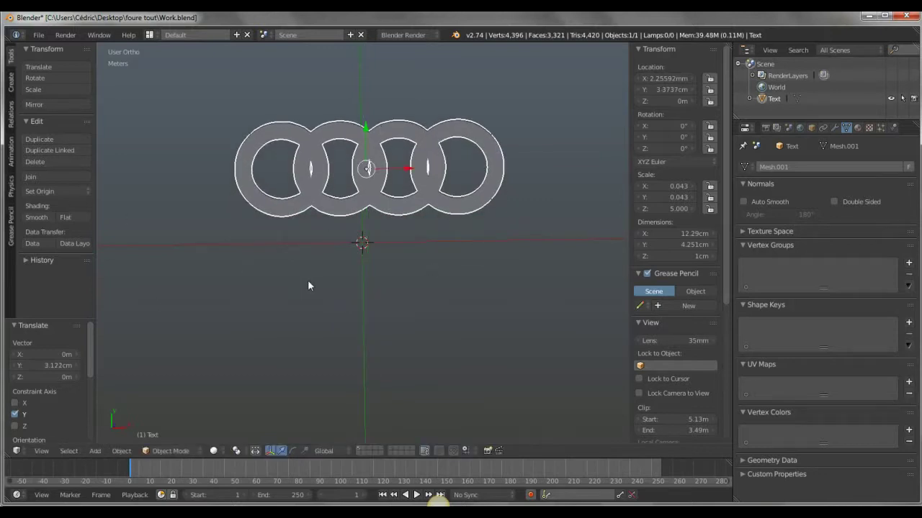
{"action": "scroll", "coordinate": [307, 286], "scroll_direction": "down", "scroll_amount": 5}
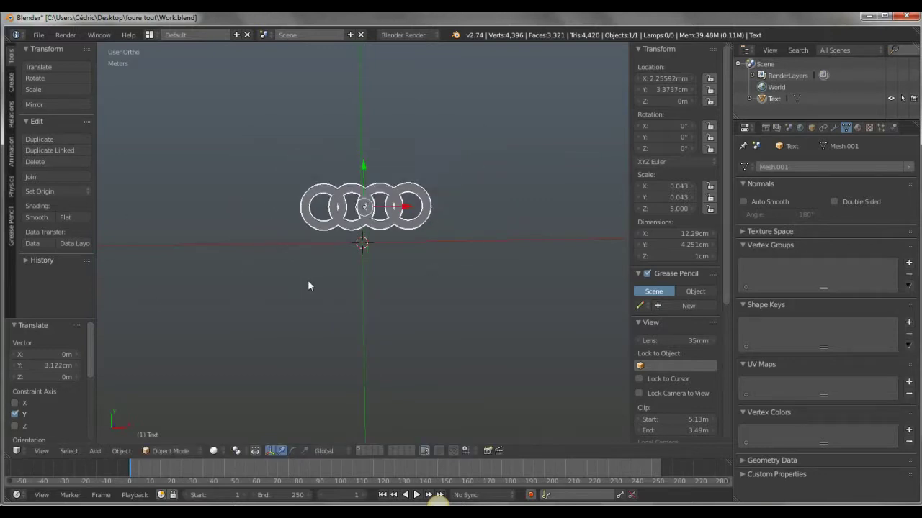
Add a cylinder, scale it down and flatten it along Z into a thin disc
{"action": "left_click", "coordinate": [11, 81]}
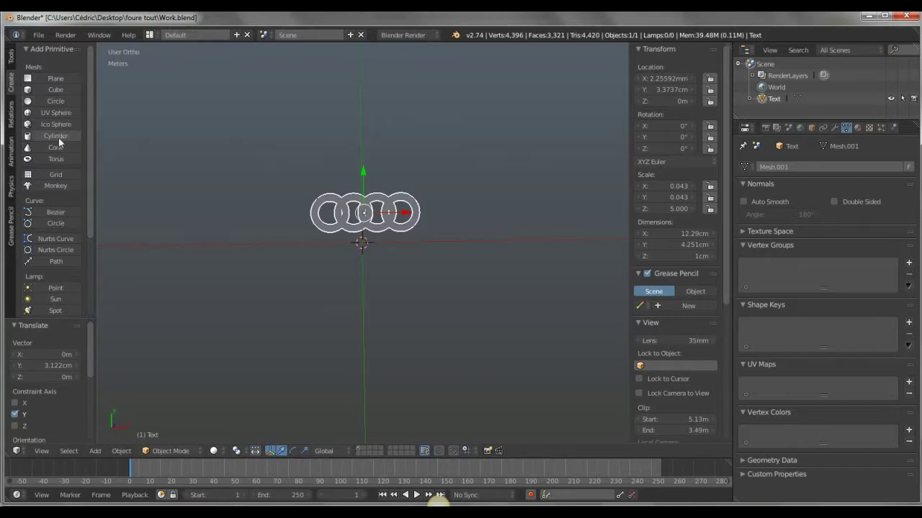
{"action": "left_click", "coordinate": [58, 136]}
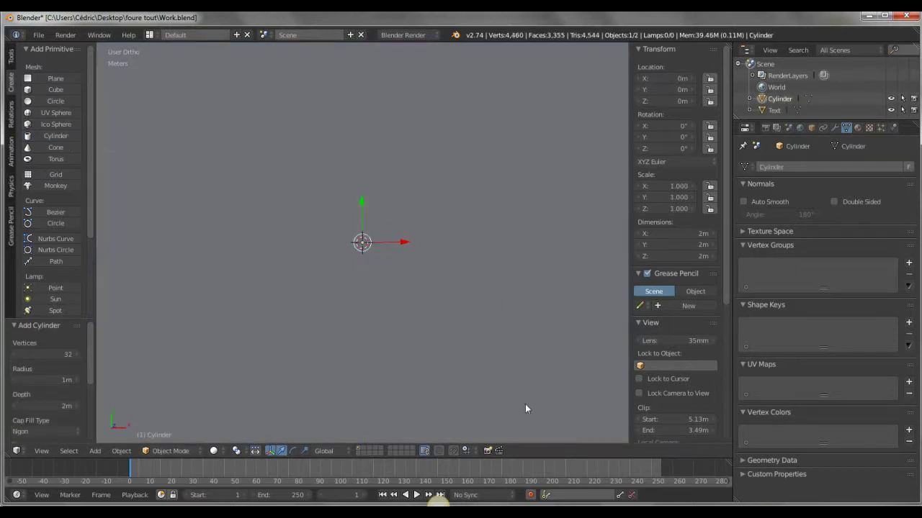
{"action": "key", "text": "s"}
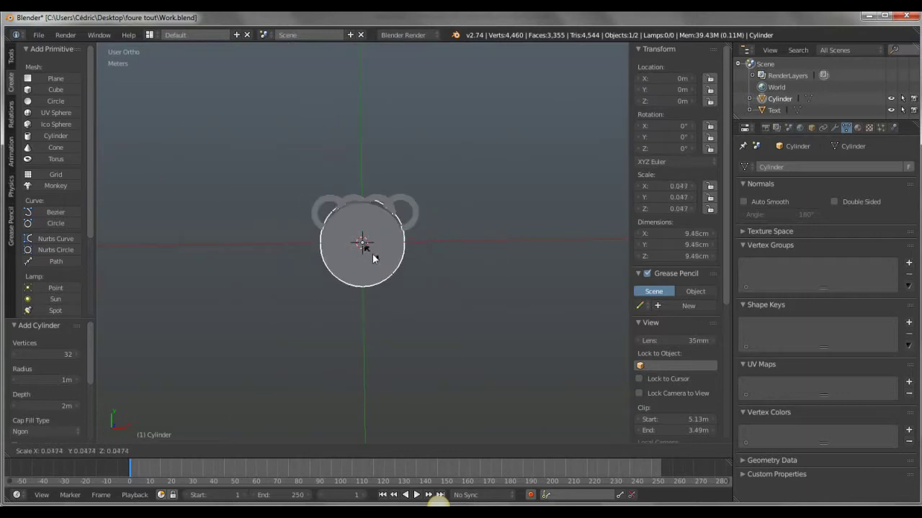
{"action": "left_click", "coordinate": [372, 254]}
{"action": "mouse_move", "coordinate": [439, 298]}
{"action": "middle_mouse_down"}
{"action": "mouse_move", "coordinate": [432, 199]}
{"action": "mouse_move", "coordinate": [420, 183]}
{"action": "middle_mouse_up"}
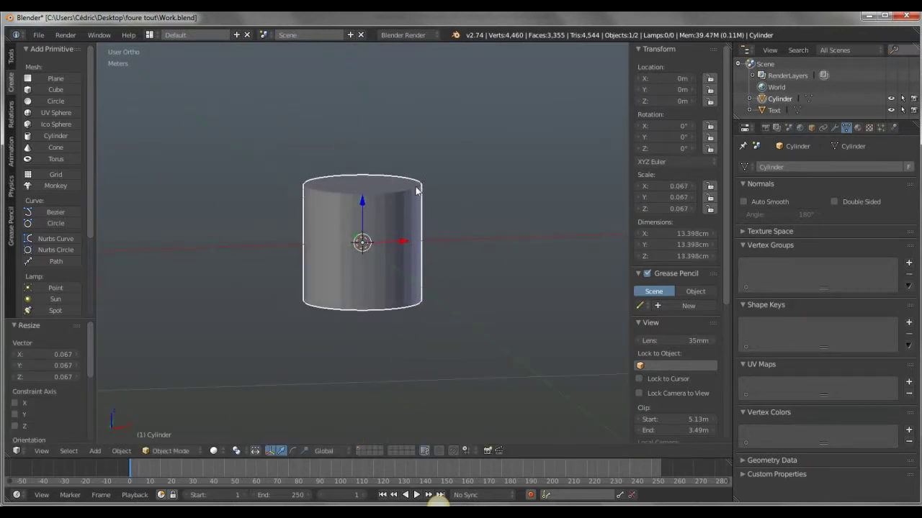
{"action": "key", "text": "s"}
{"action": "key", "text": "z"}
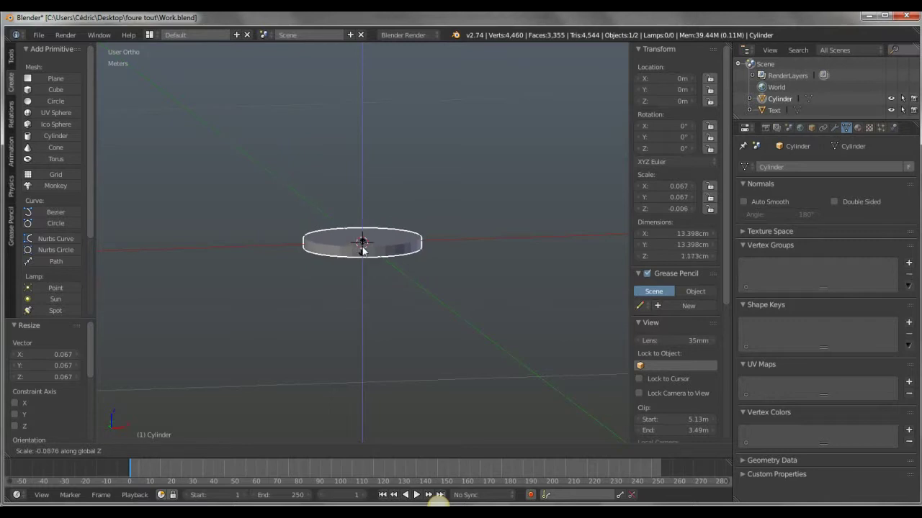
{"action": "left_click", "coordinate": [365, 247]}
In top wireframe view, move the disc up on Y and right on X, under the rings
{"action": "middle_click_drag", "start_coordinate": [432, 274], "coordinate": [431, 363]}
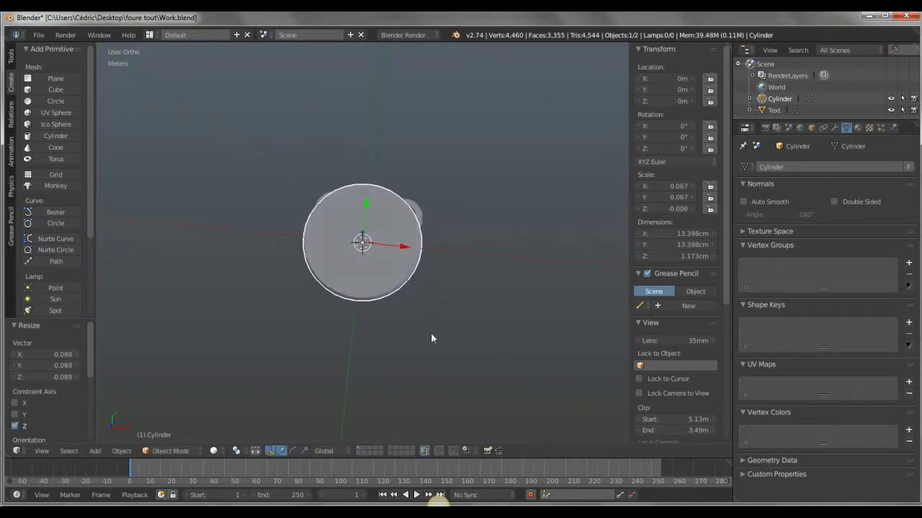
{"action": "key", "text": "KP_7"}
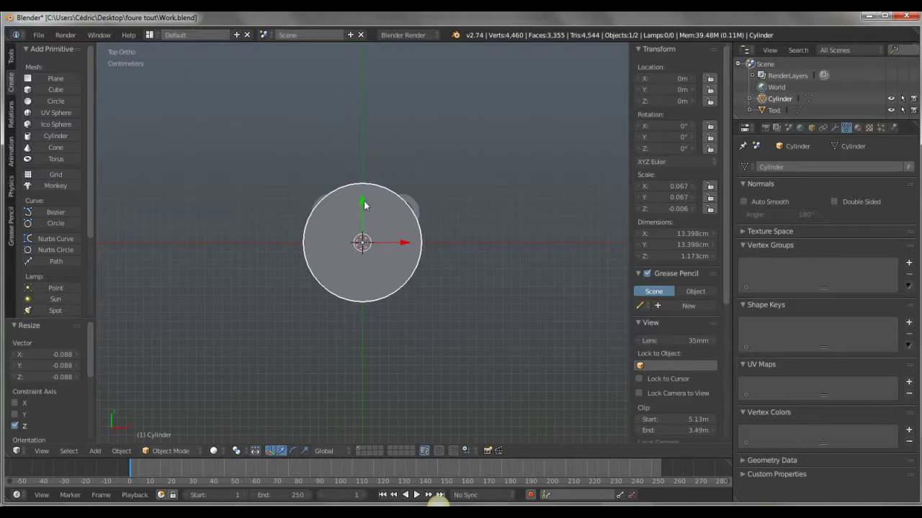
{"action": "left_click_drag", "start_coordinate": [363, 203], "coordinate": [362, 183]}
{"action": "key", "text": "z"}
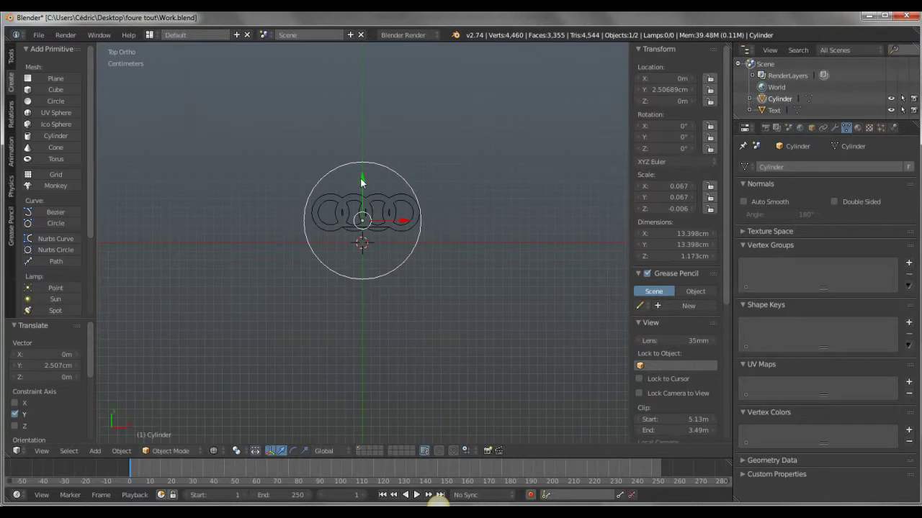
{"action": "left_click_drag", "start_coordinate": [362, 183], "coordinate": [363, 180]}
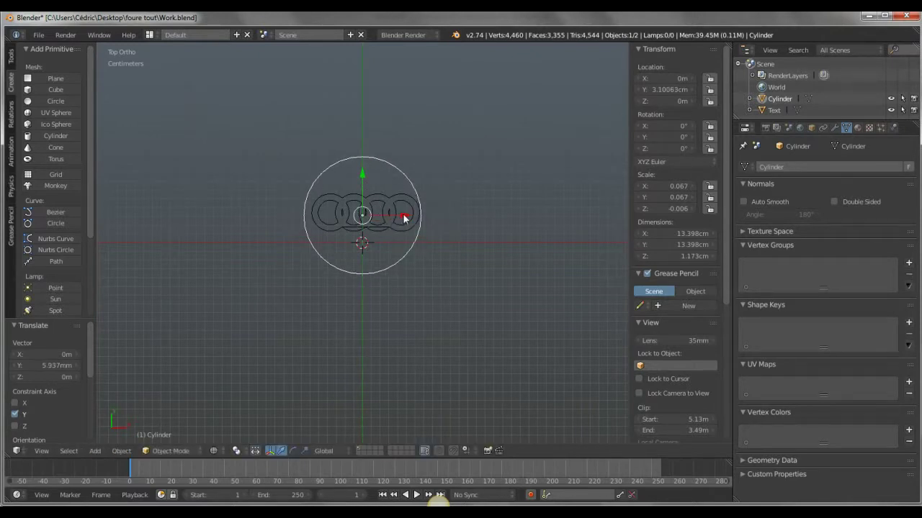
{"action": "left_click_drag", "start_coordinate": [404, 219], "coordinate": [408, 218]}
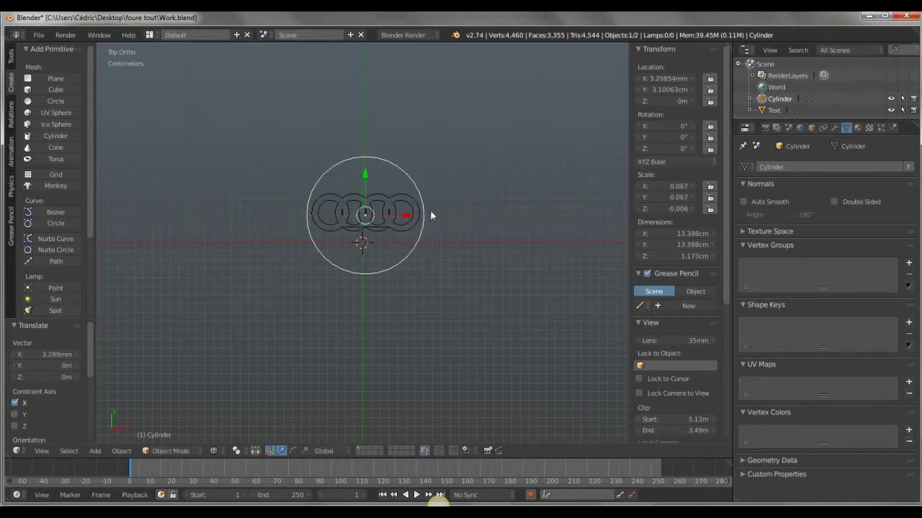
{"action": "middle_click_drag", "start_coordinate": [432, 291], "coordinate": [456, 173]}
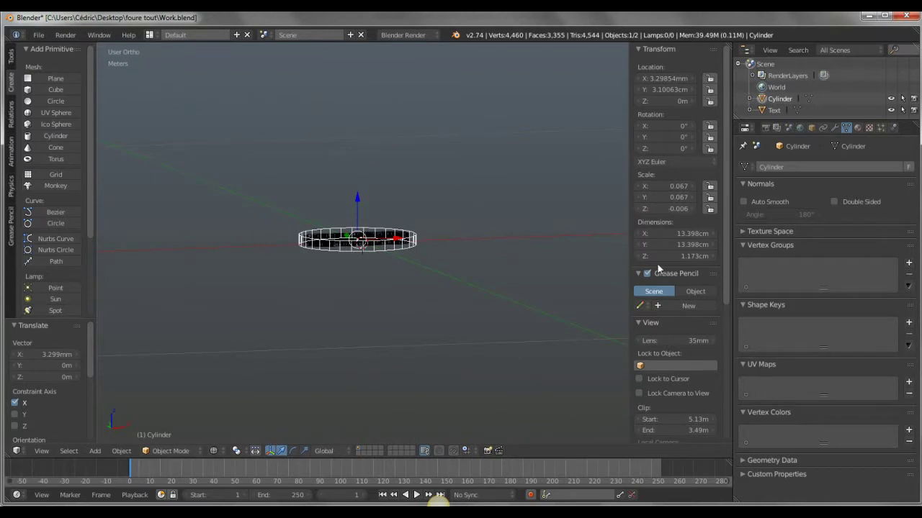
Set the disc's Z dimension to 5mm
{"action": "left_click", "coordinate": [710, 258]}
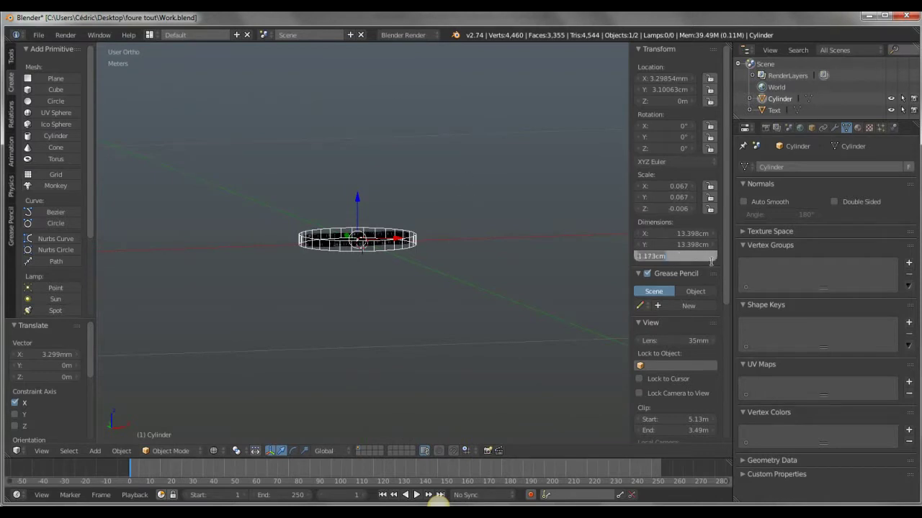
{"action": "type", "text": "5mm"}
{"action": "key", "text": "Return"}
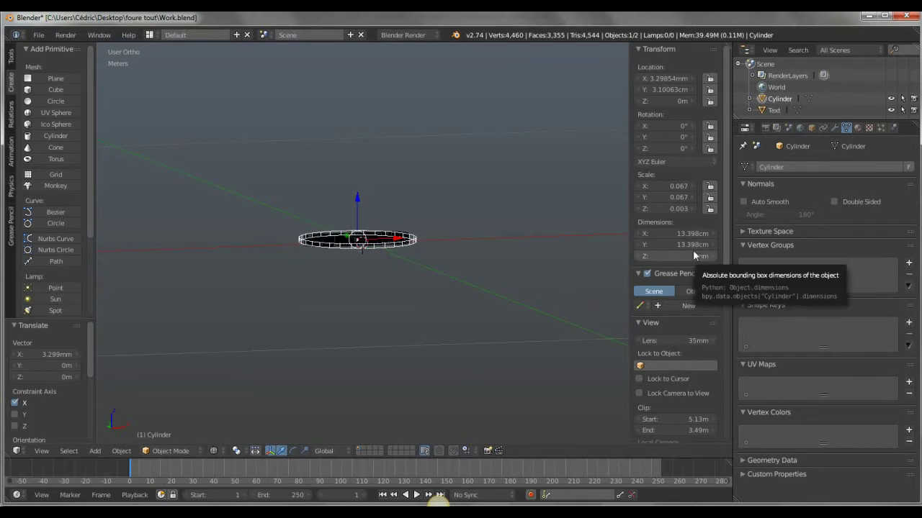
Switch back to solid shading and orbit around the 5mm base disc to check it
{"action": "key", "text": "z"}
{"action": "mouse_move", "coordinate": [558, 285]}
{"action": "middle_mouse_down"}
{"action": "mouse_move", "coordinate": [534, 278]}
{"action": "mouse_move", "coordinate": [506, 298]}
{"action": "mouse_move", "coordinate": [489, 331]}
{"action": "middle_mouse_up"}
{"action": "scroll", "coordinate": [489, 331], "scroll_direction": "up", "scroll_amount": 4}
{"action": "mouse_move", "coordinate": [476, 293]}
{"action": "middle_mouse_down"}
{"action": "mouse_move", "coordinate": [505, 303]}
{"action": "mouse_move", "coordinate": [525, 260]}
{"action": "mouse_move", "coordinate": [574, 236]}
{"action": "mouse_move", "coordinate": [549, 265]}
{"action": "mouse_move", "coordinate": [480, 239]}
{"action": "middle_mouse_up"}
{"action": "scroll", "coordinate": [540, 220], "scroll_direction": "down", "scroll_amount": 5}
{"action": "mouse_move", "coordinate": [542, 225]}
{"action": "middle_mouse_down"}
{"action": "mouse_move", "coordinate": [502, 282]}
{"action": "mouse_move", "coordinate": [505, 196]}
{"action": "mouse_move", "coordinate": [412, 176]}
{"action": "mouse_move", "coordinate": [433, 166]}
{"action": "middle_mouse_up"}
{"action": "mouse_move", "coordinate": [485, 178]}
{"action": "middle_mouse_down"}
{"action": "mouse_move", "coordinate": [514, 293]}
{"action": "mouse_move", "coordinate": [539, 231]}
{"action": "mouse_move", "coordinate": [490, 264]}
{"action": "middle_mouse_up"}
{"action": "middle_click_drag", "start_coordinate": [420, 271], "coordinate": [429, 257]}
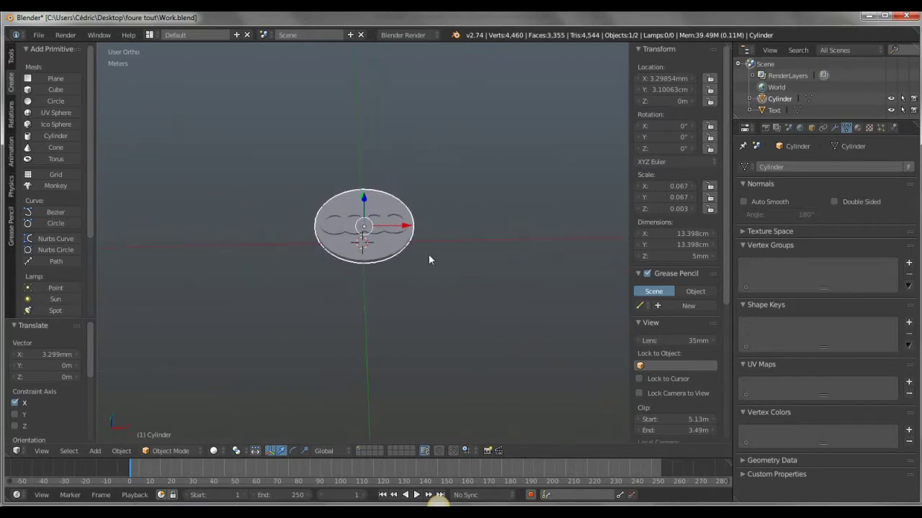
{"action": "mouse_move", "coordinate": [451, 294]}
{"action": "middle_mouse_down"}
{"action": "mouse_move", "coordinate": [420, 282]}
{"action": "mouse_move", "coordinate": [421, 273]}
{"action": "middle_mouse_up"}
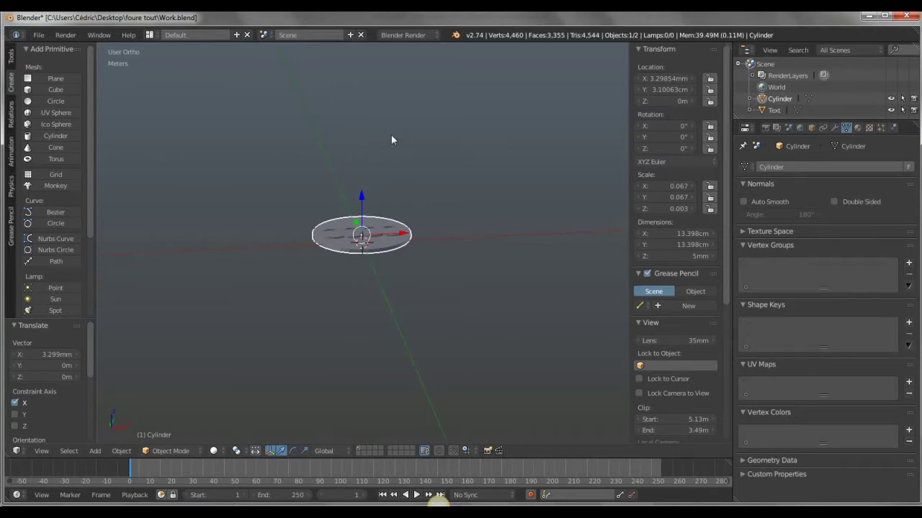
{"action": "middle_click_drag", "start_coordinate": [427, 180], "coordinate": [429, 225]}
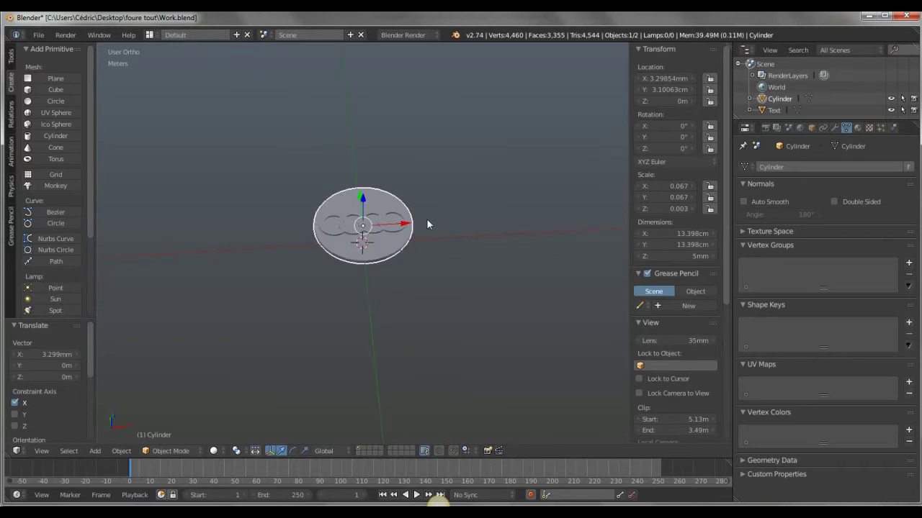